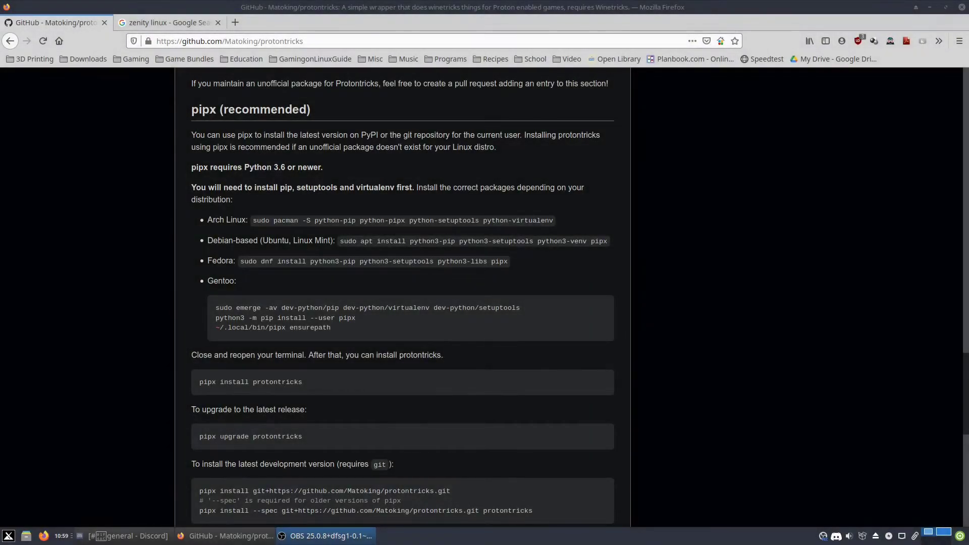
# - Search for 'matoking protontricks' in a new tab to find the protontricks GitHub repository
pyautogui.scroll(20, 124, 332)
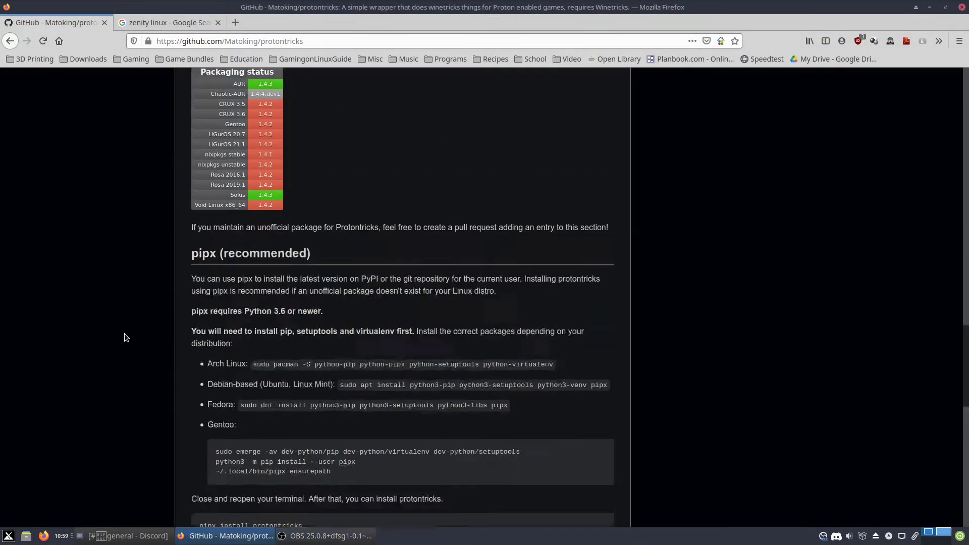
pyautogui.scroll(10, 124, 333)
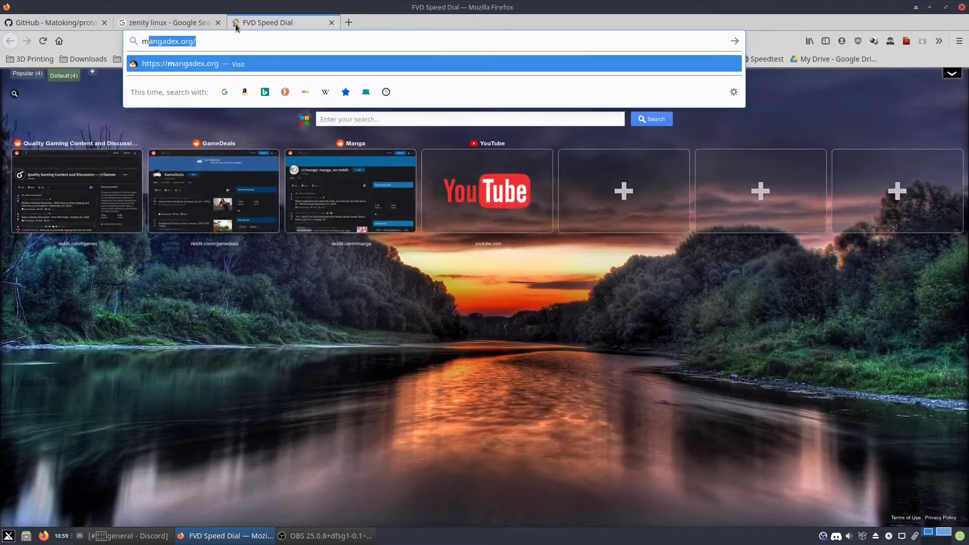
pyautogui.write('matoking proto')
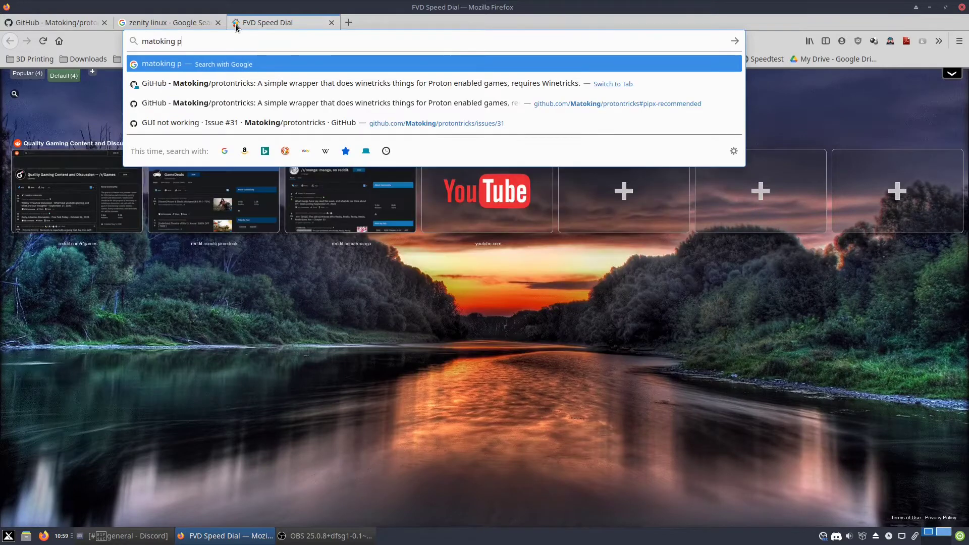
pyautogui.write('ntricks')
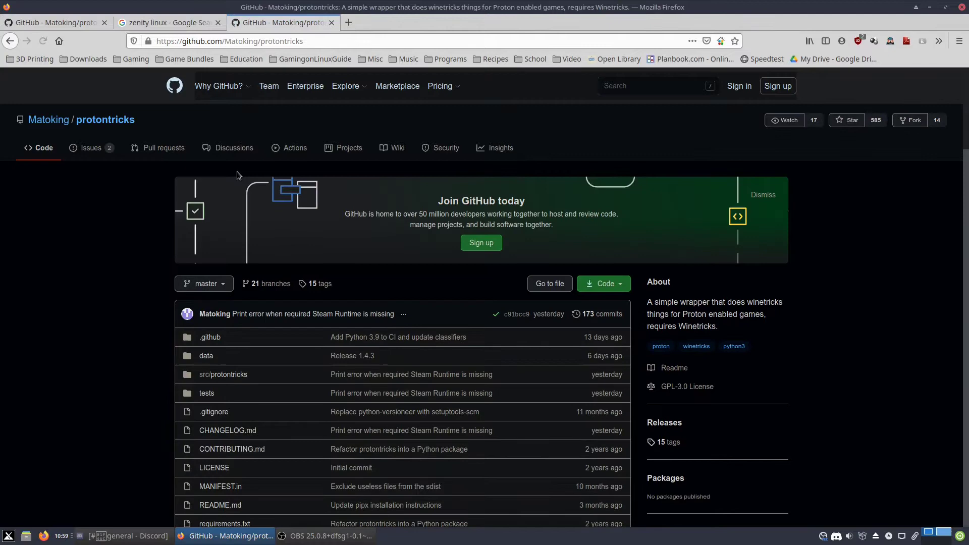
# - Scroll through the protontricks README to locate the 'pipx (recommended)' installation heading
pyautogui.scroll(-1, 101, 325)
pyautogui.scroll(-5, 101, 321)
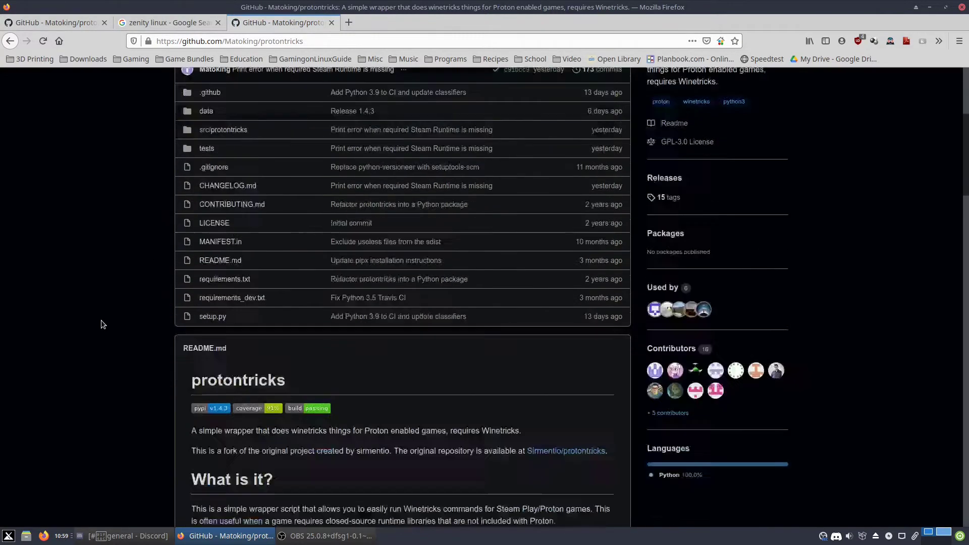
pyautogui.scroll(-2, 91, 321)
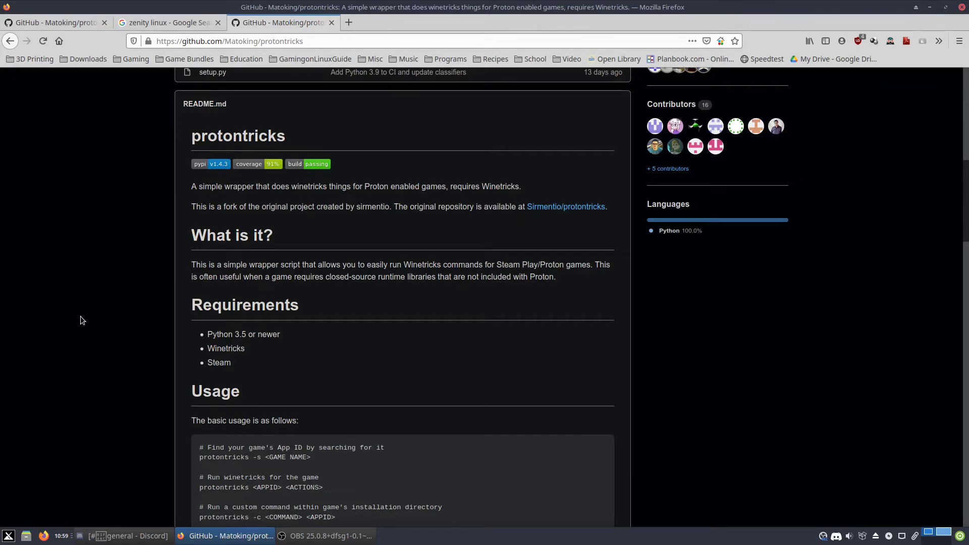
pyautogui.scroll(3, 93, 306)
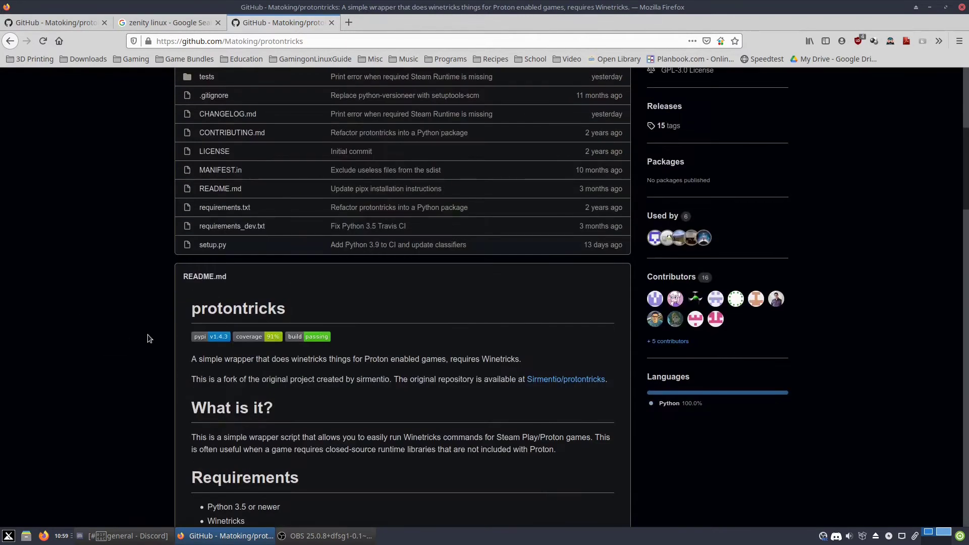
pyautogui.scroll(-3, 147, 337)
pyautogui.scroll(-7, 144, 371)
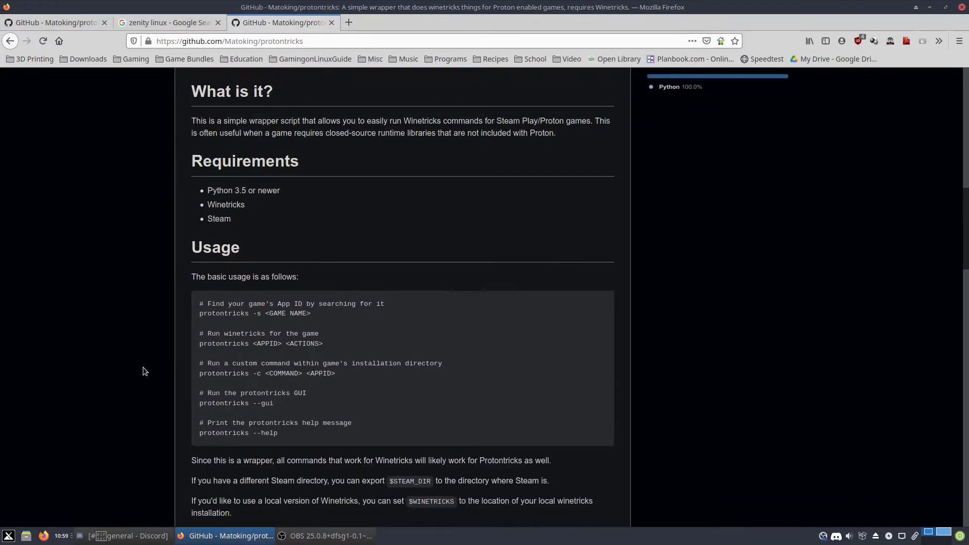
pyautogui.scroll(-3, 143, 372)
pyautogui.scroll(2, 543, 324)
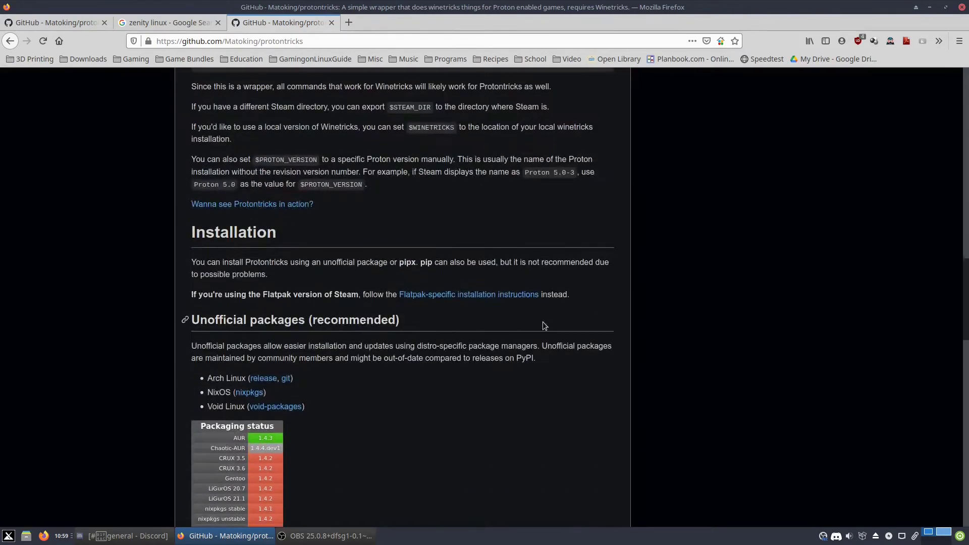
pyautogui.scroll(-5, 327, 337)
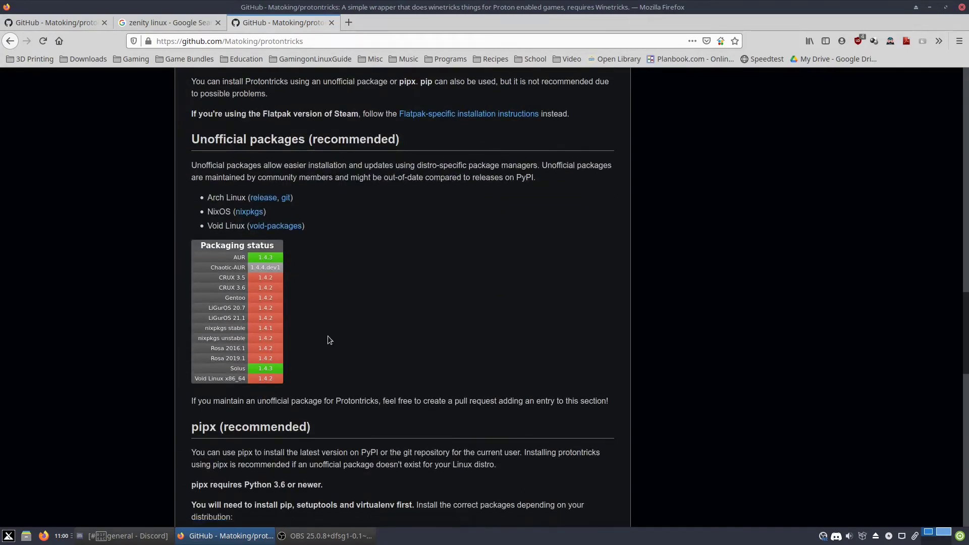
pyautogui.scroll(4, 325, 337)
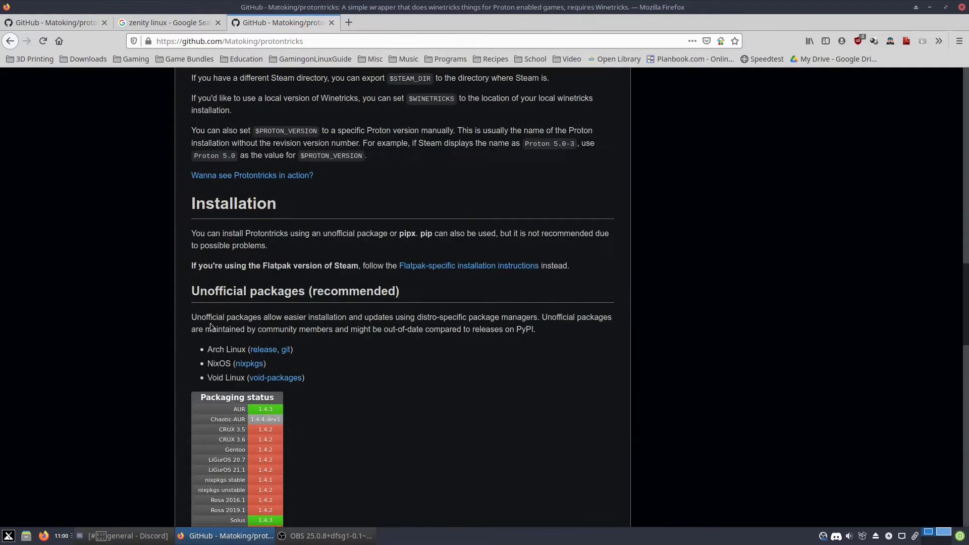
pyautogui.scroll(-7, 256, 275)
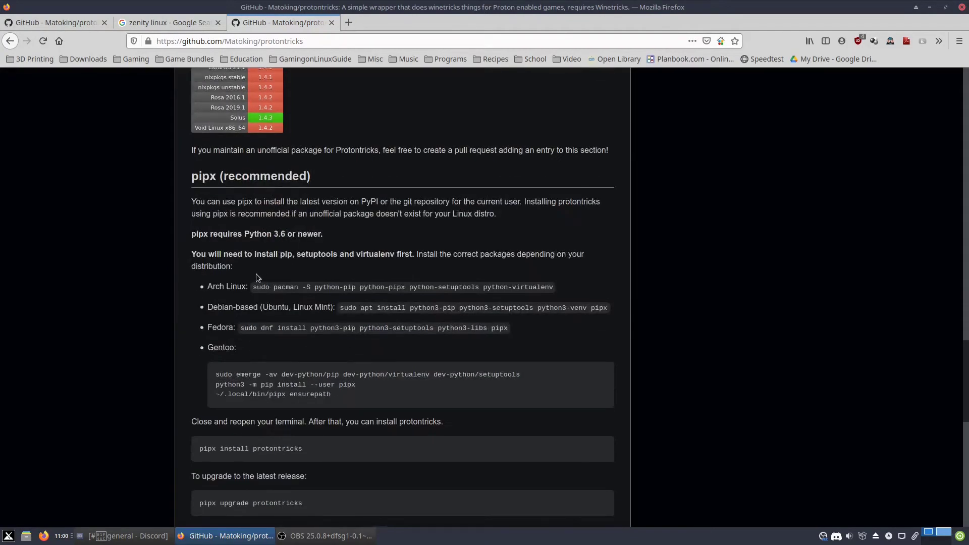
pyautogui.scroll(-6, 255, 277)
pyautogui.scroll(6, 249, 335)
pyautogui.scroll(2, 284, 326)
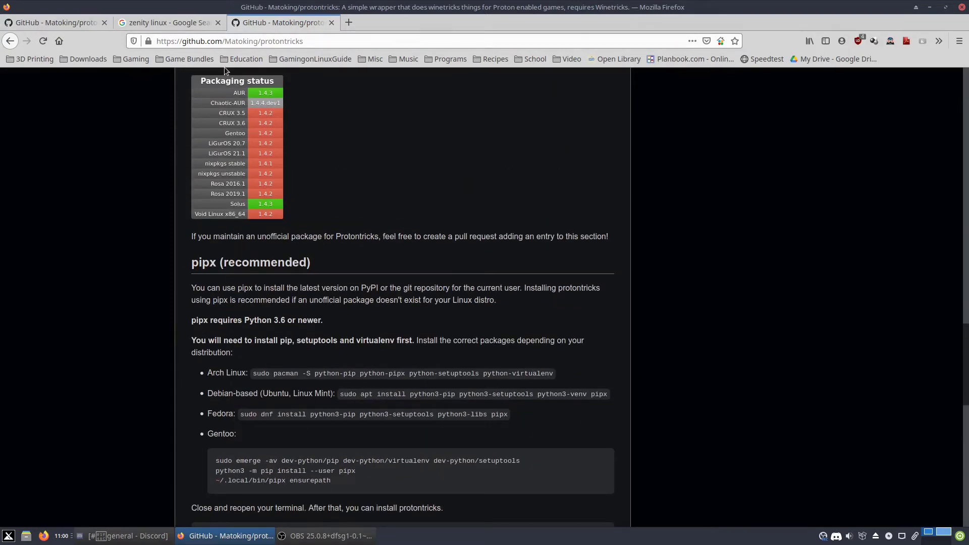
pyautogui.scroll(4, 272, 212)
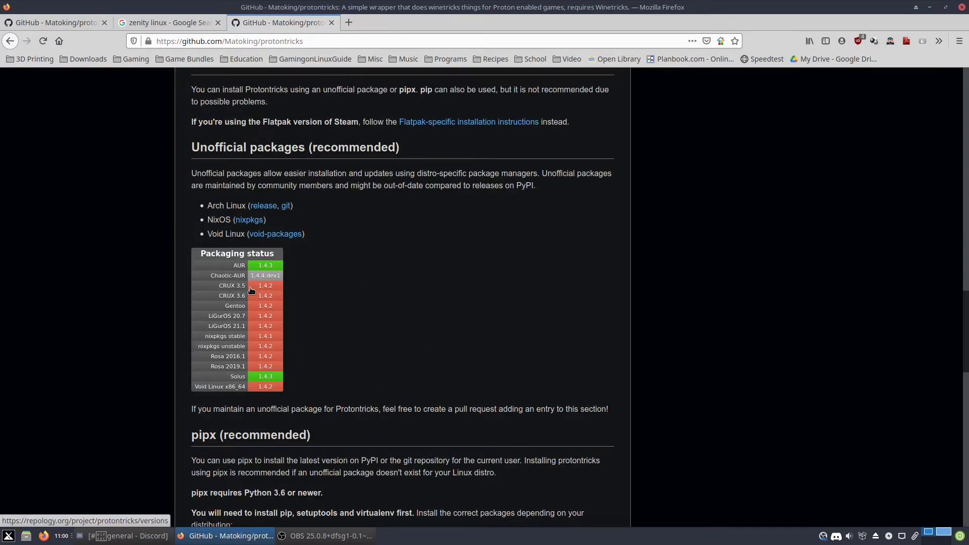
pyautogui.scroll(-7, 338, 288)
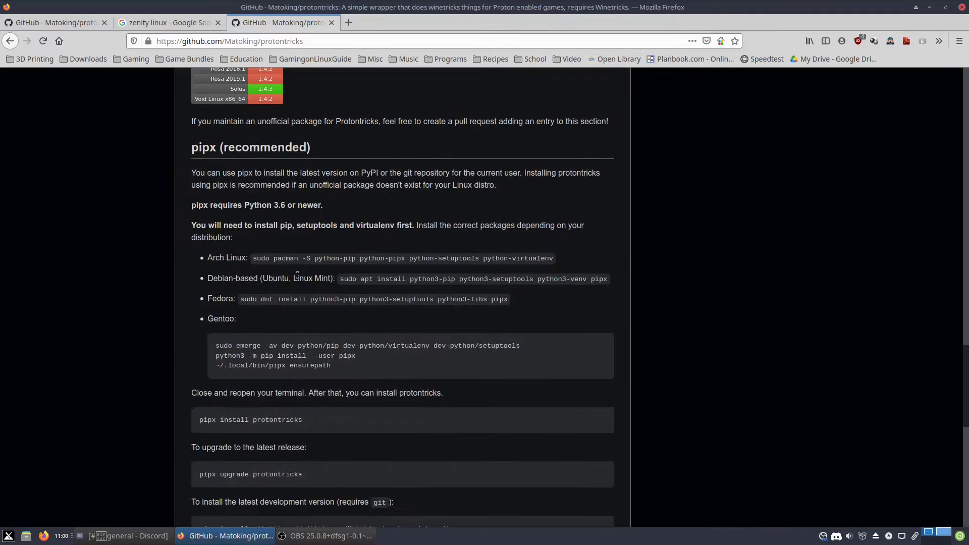
# - Jump to the pipx (recommended) section and look over its per-distribution prerequisite commands
pyautogui.click(185, 147)
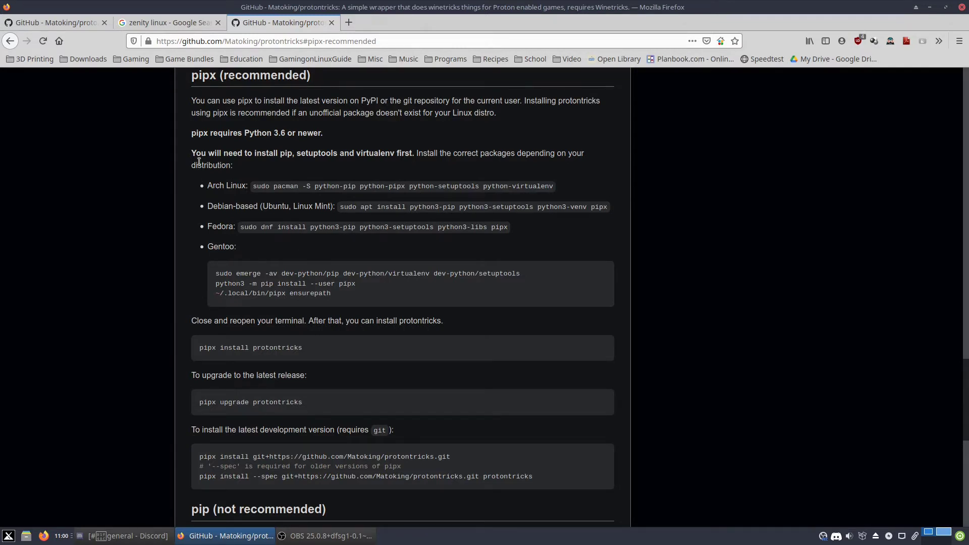
pyautogui.moveTo(198, 180); pyautogui.dragTo(265, 247)
pyautogui.click(266, 247)
pyautogui.moveTo(366, 303); pyautogui.dragTo(356, 285)
pyautogui.click(209, 185)
pyautogui.click(348, 276)
# - Copy the Debian-based apt install command for the pipx prerequisites
pyautogui.moveTo(198, 208); pyautogui.dragTo(358, 205)
pyautogui.tripleClick(358, 205)
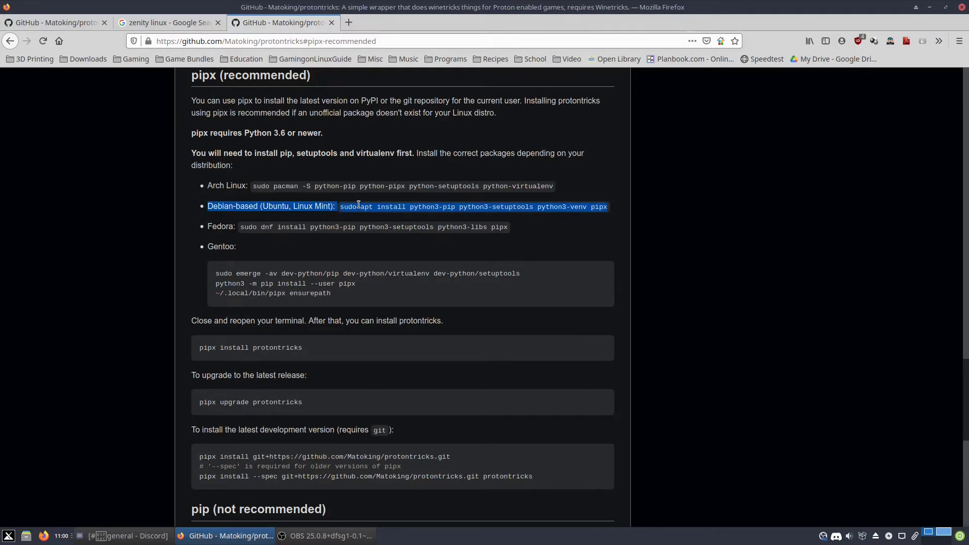
pyautogui.click(339, 208)
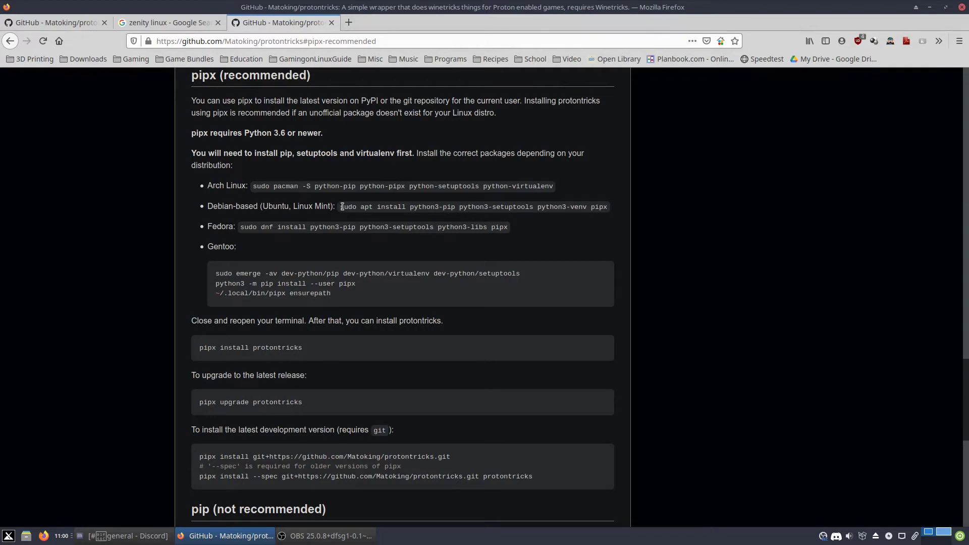
pyautogui.moveTo(340, 207); pyautogui.dragTo(590, 210)
pyautogui.rightClick(590, 210)
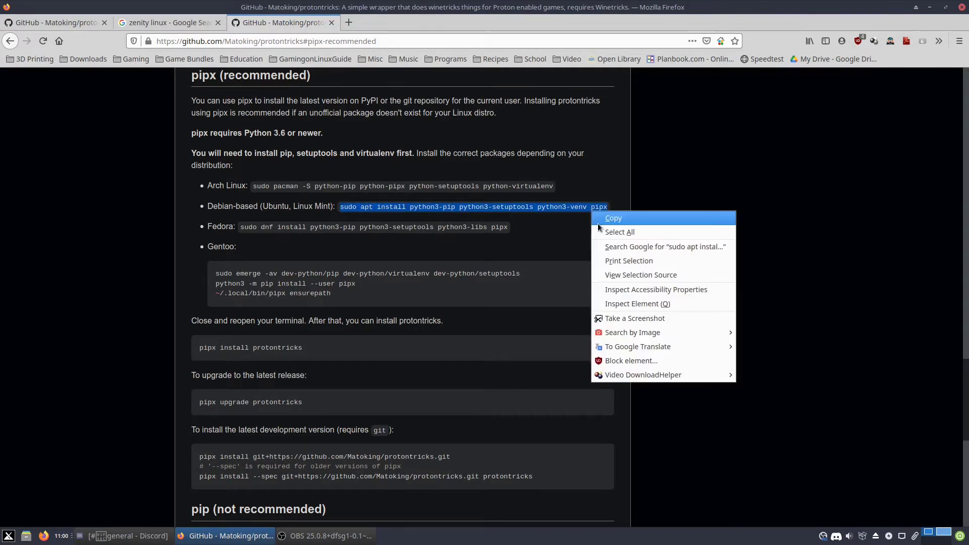
pyautogui.click(600, 216)
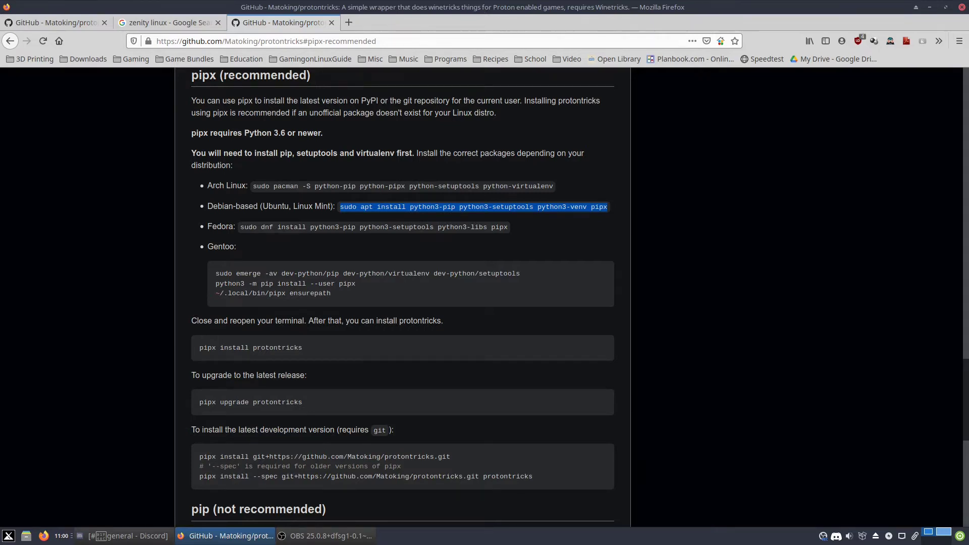
# - Copy the 'pipx install protontricks' command
pyautogui.tripleClick(212, 349)
pyautogui.scroll(-2, 213, 349)
pyautogui.scroll(-1, 214, 337)
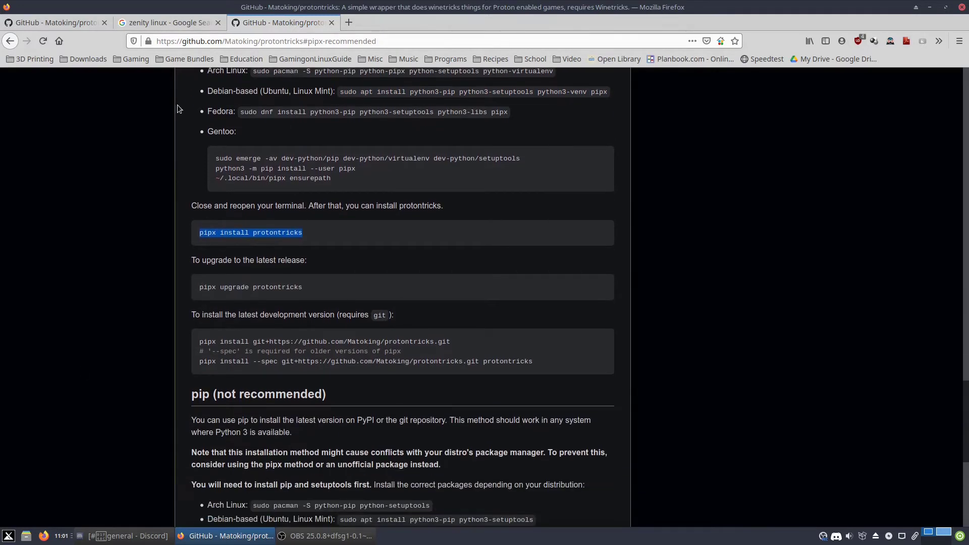
pyautogui.tripleClick(434, 115)
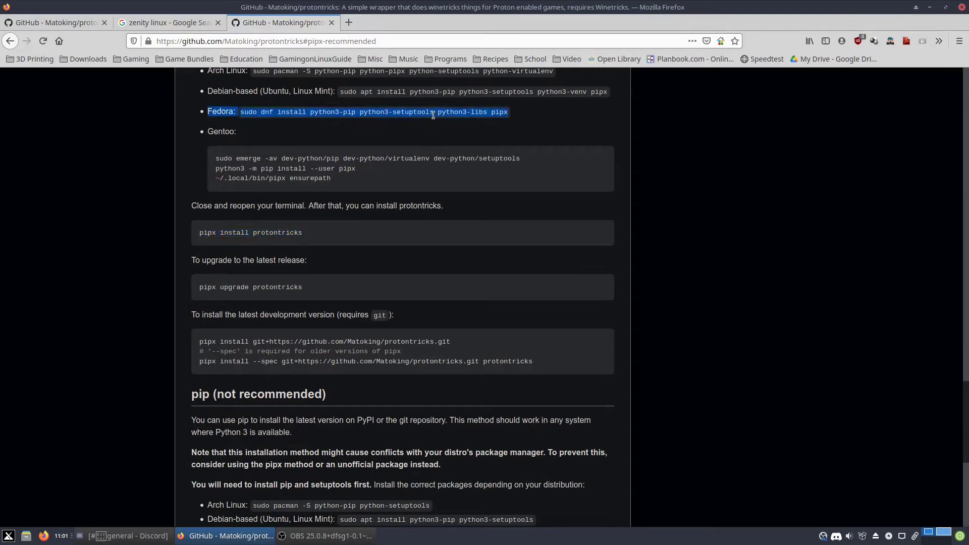
pyautogui.tripleClick(232, 232)
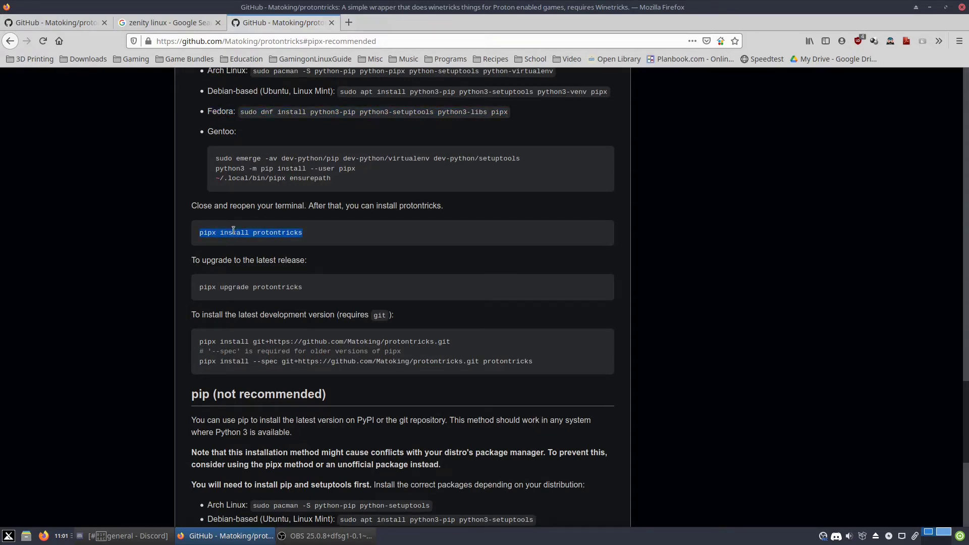
pyautogui.rightClick(208, 233)
pyautogui.click(221, 242)
# - Copy the 'pipx upgrade protontricks' command
pyautogui.click(245, 288)
pyautogui.tripleClick(245, 287)
pyautogui.rightClick(245, 287)
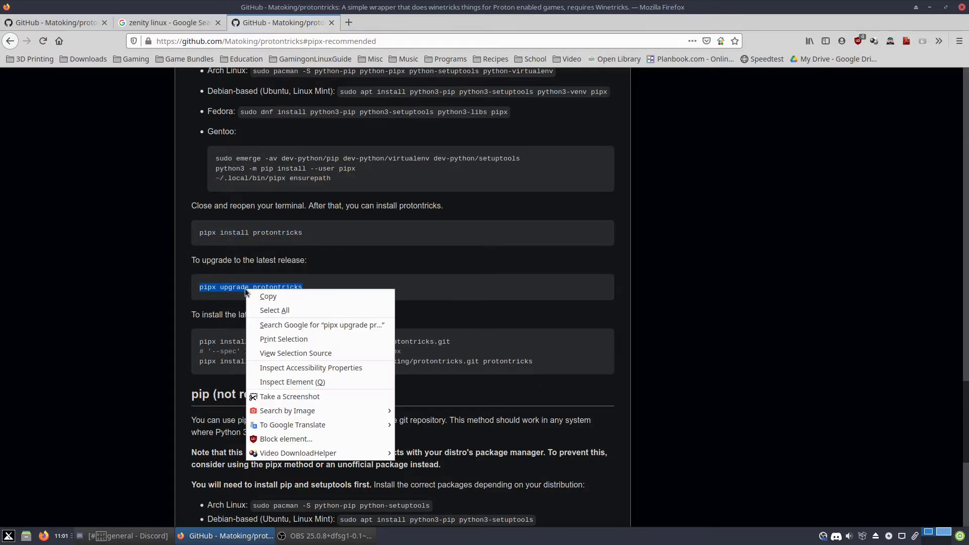
pyautogui.click(275, 294)
pyautogui.scroll(-2, 424, 305)
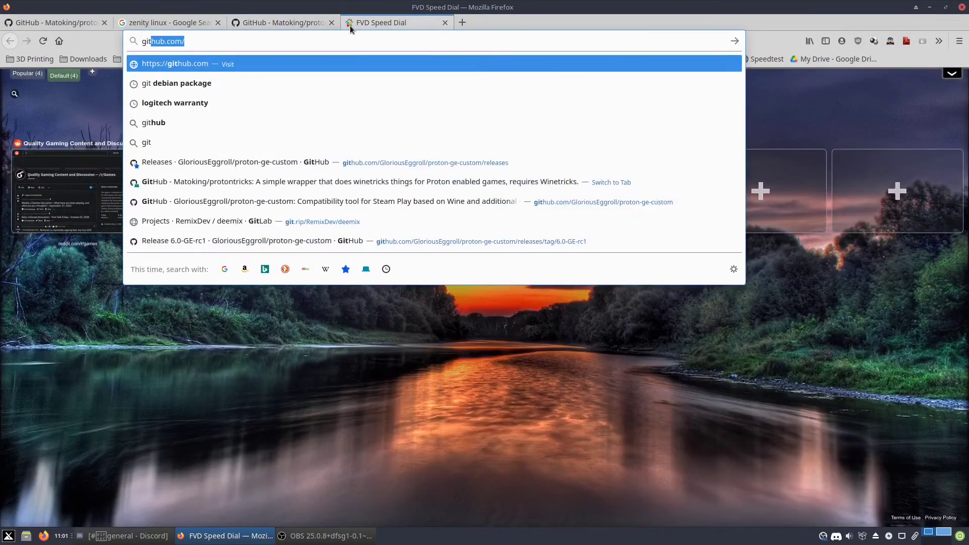
# - Search 'git linux' and open git-scm's Linux download page showing the apt-get install git command
pyautogui.write('lin')
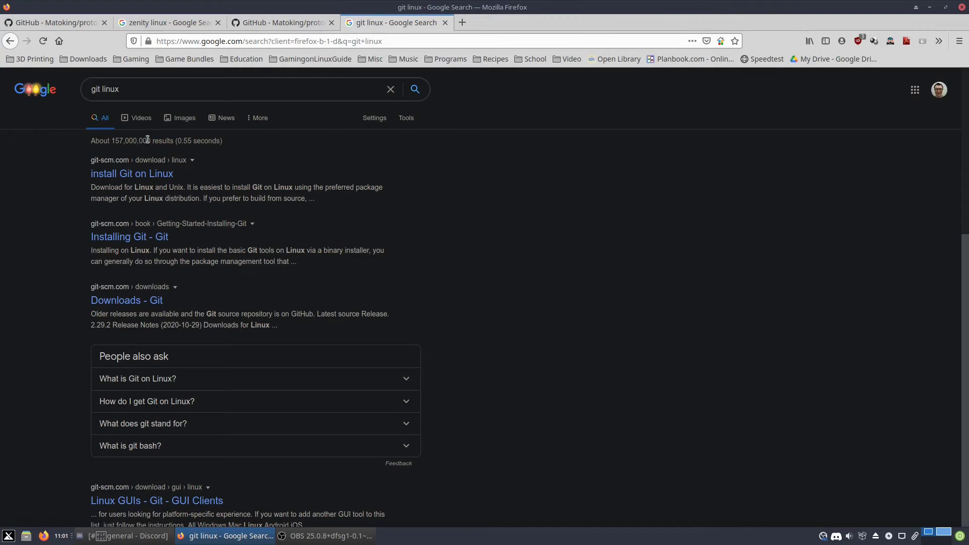
pyautogui.click(126, 174)
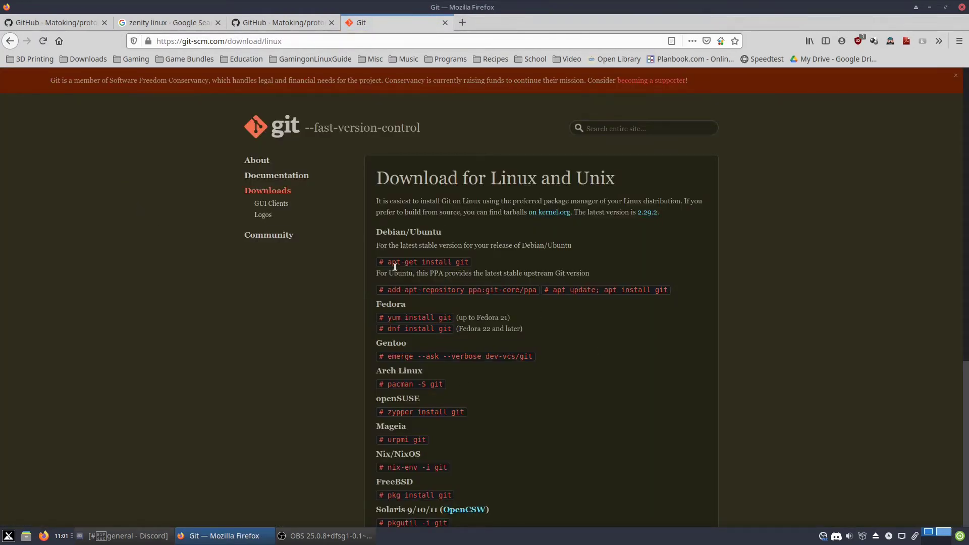
pyautogui.moveTo(387, 266); pyautogui.dragTo(493, 266)
pyautogui.click(354, 259)
pyautogui.moveTo(387, 266); pyautogui.dragTo(524, 263)
pyautogui.click(525, 263)
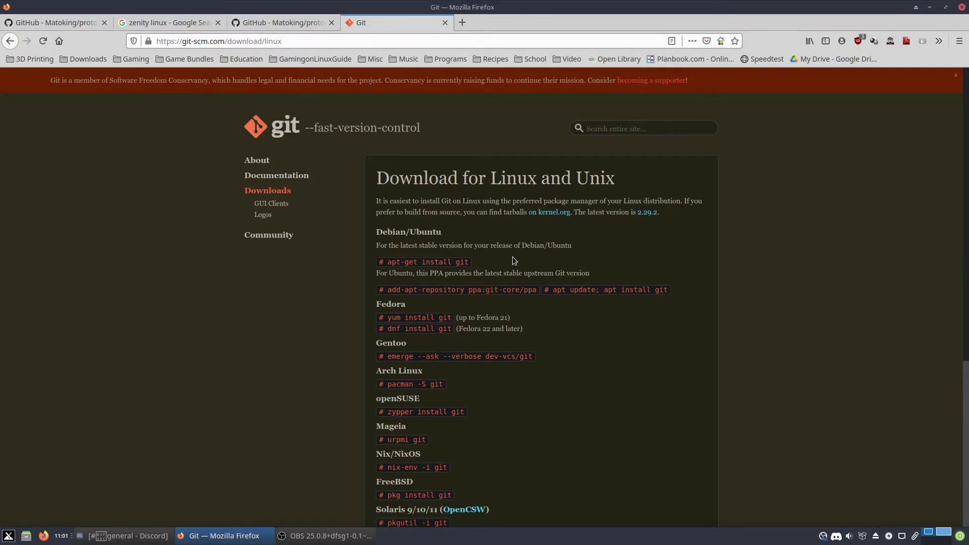
# - Launch MX Package Installer from the applications menu and authenticate with the root password
pyautogui.click(8, 535)
pyautogui.click(50, 401)
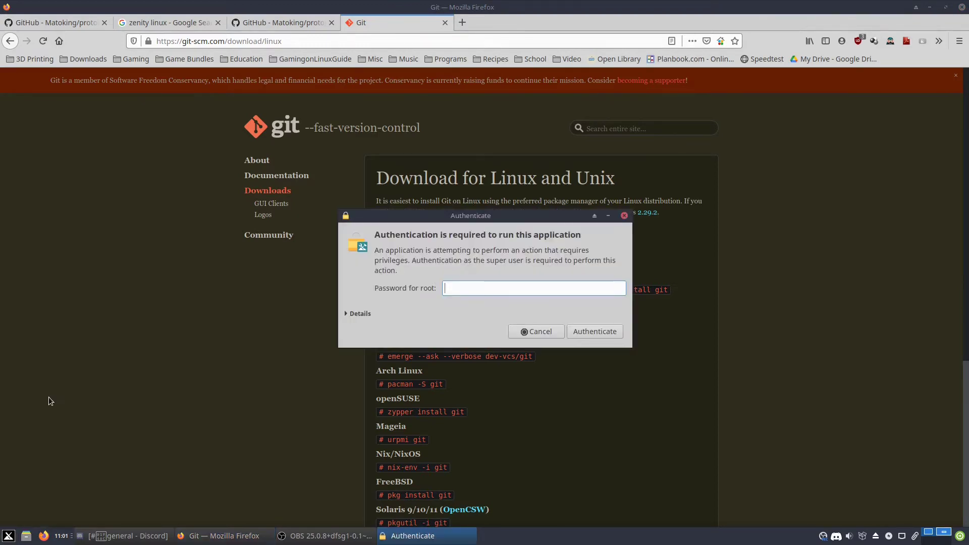
pyautogui.write('•')
pyautogui.press('Return')
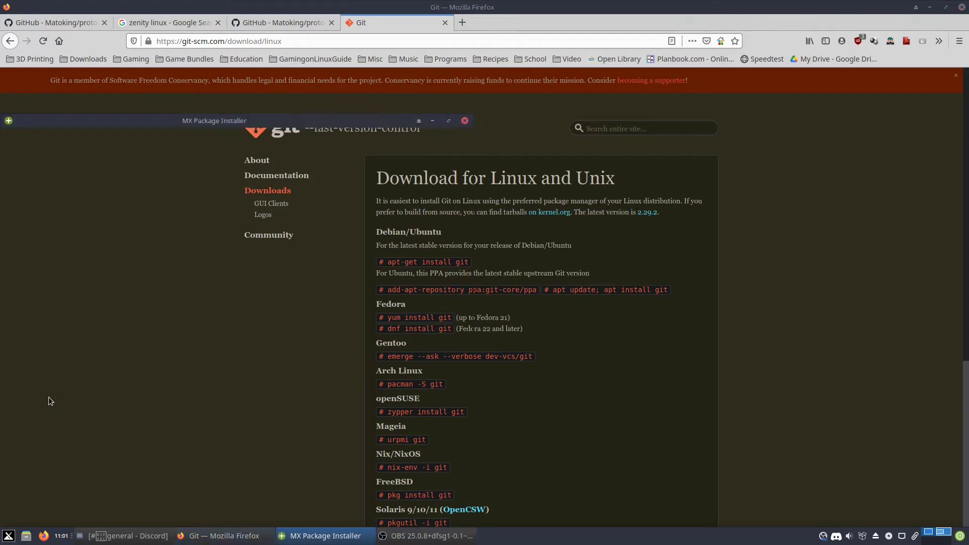
# - Search the Stable Repo for git, confirming git 1:2.20.1-2+deb10u3 is already installed
pyautogui.click(105, 148)
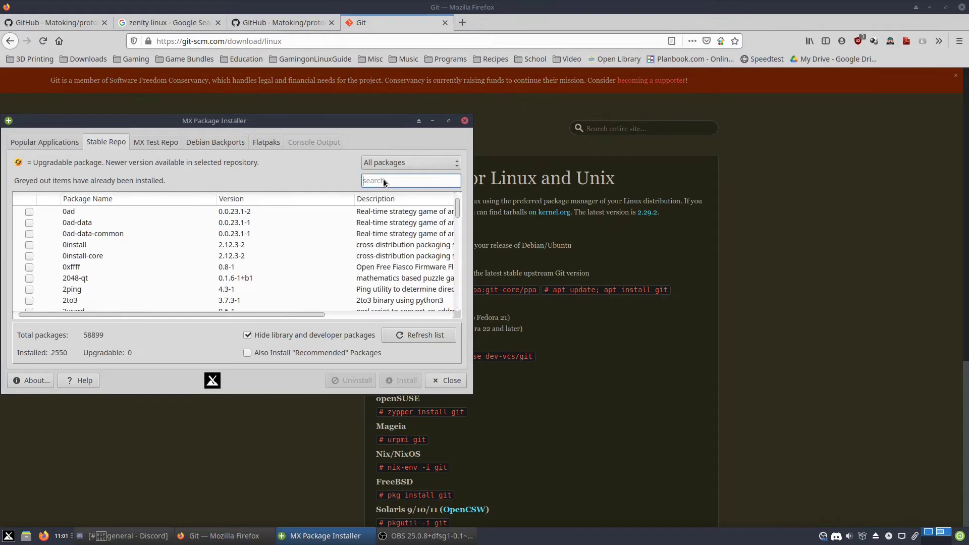
pyautogui.write('git')
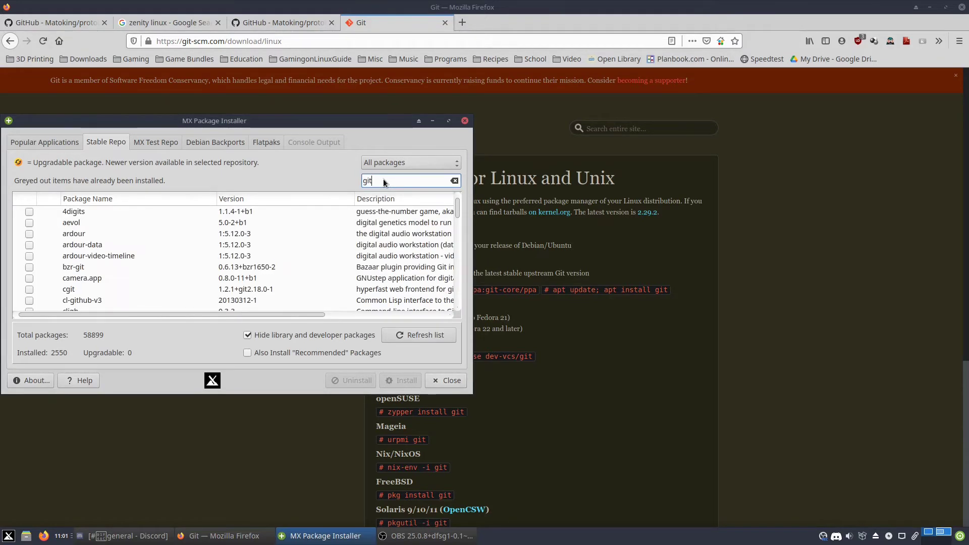
pyautogui.scroll(-12, 180, 243)
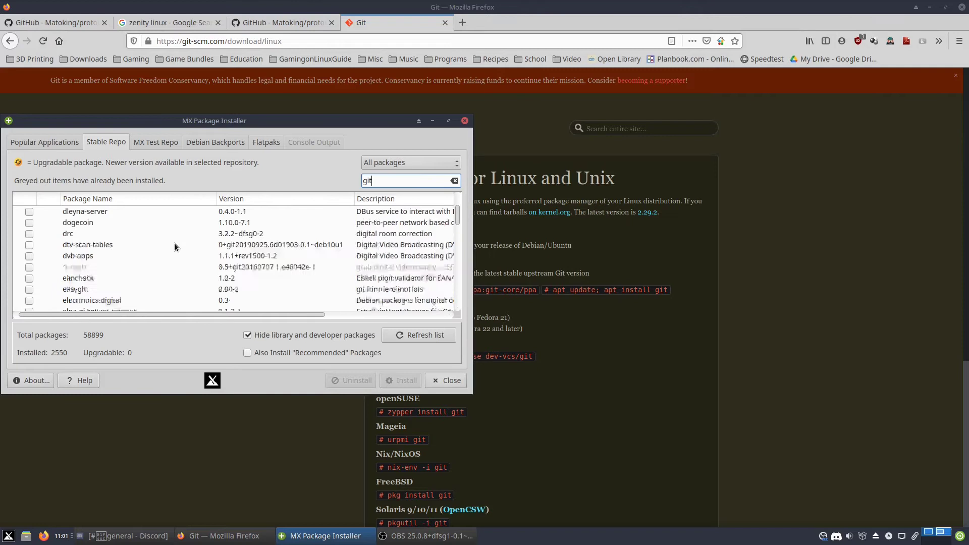
pyautogui.scroll(-10, 174, 243)
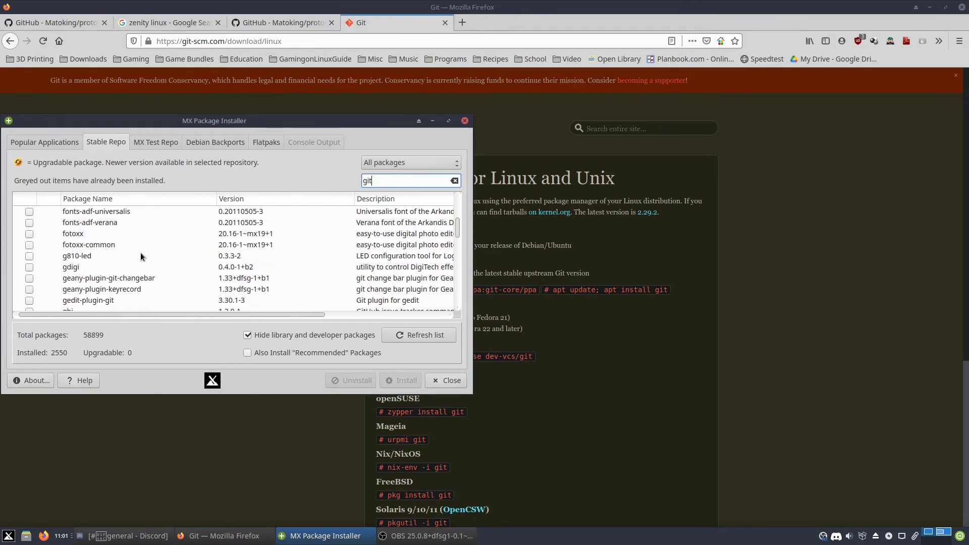
pyautogui.scroll(-1, 56, 283)
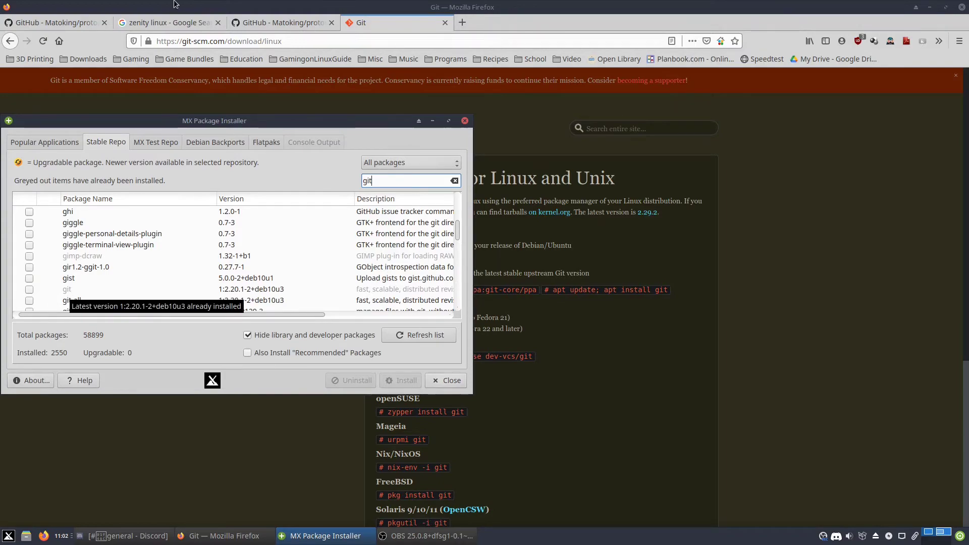
# - Return to the protontricks GitHub tab and read the pip (not recommended) section's warning
pyautogui.click(51, 101)
pyautogui.click(41, 21)
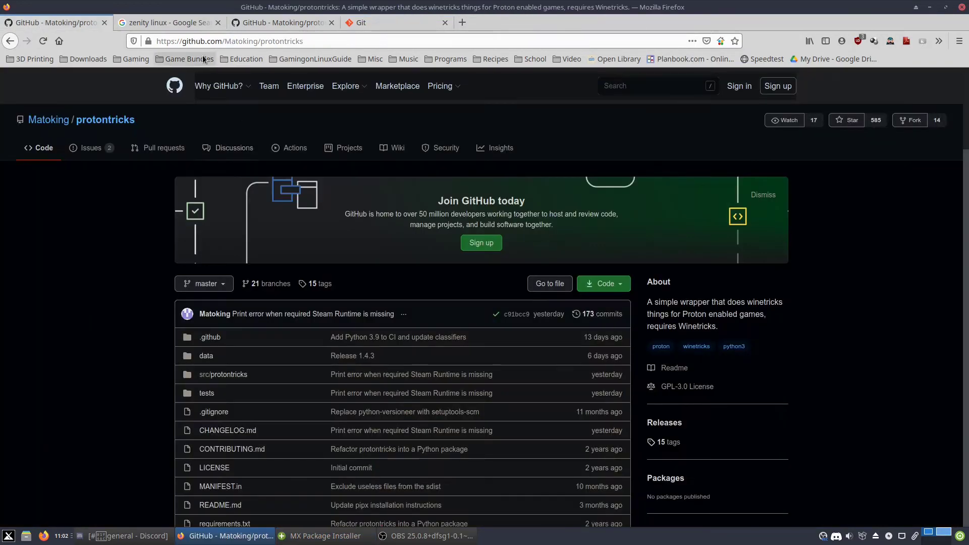
pyautogui.scroll(-8, 186, 213)
pyautogui.scroll(-20, 192, 232)
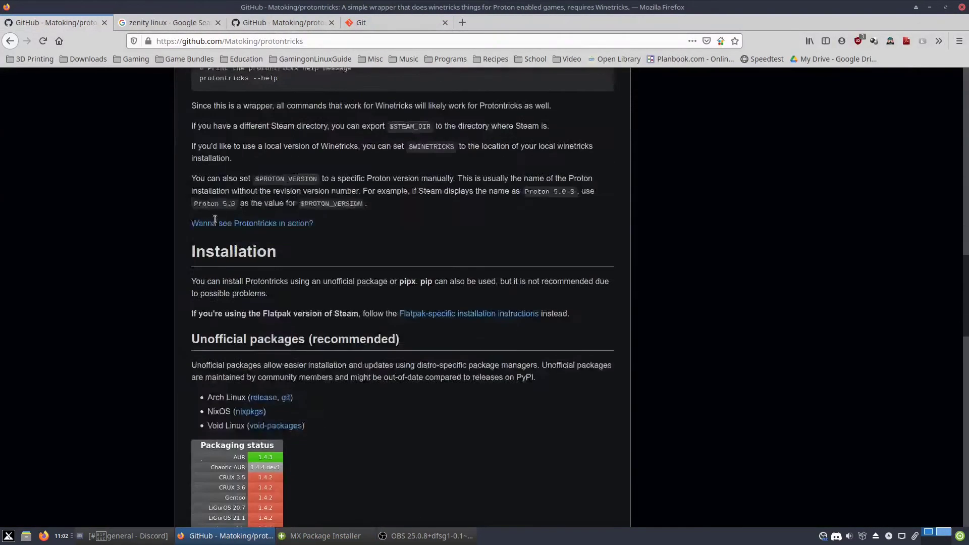
pyautogui.scroll(-20, 214, 219)
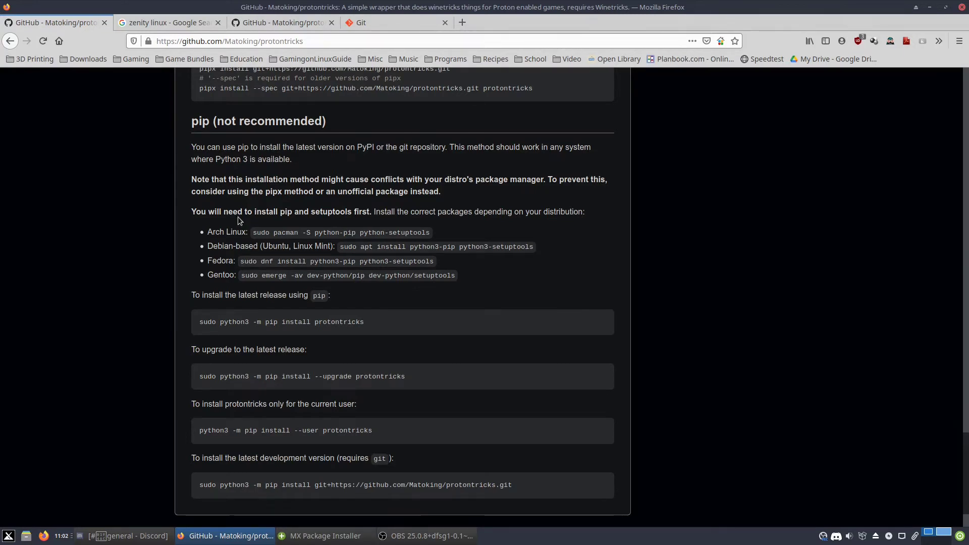
pyautogui.moveTo(201, 110); pyautogui.dragTo(260, 179)
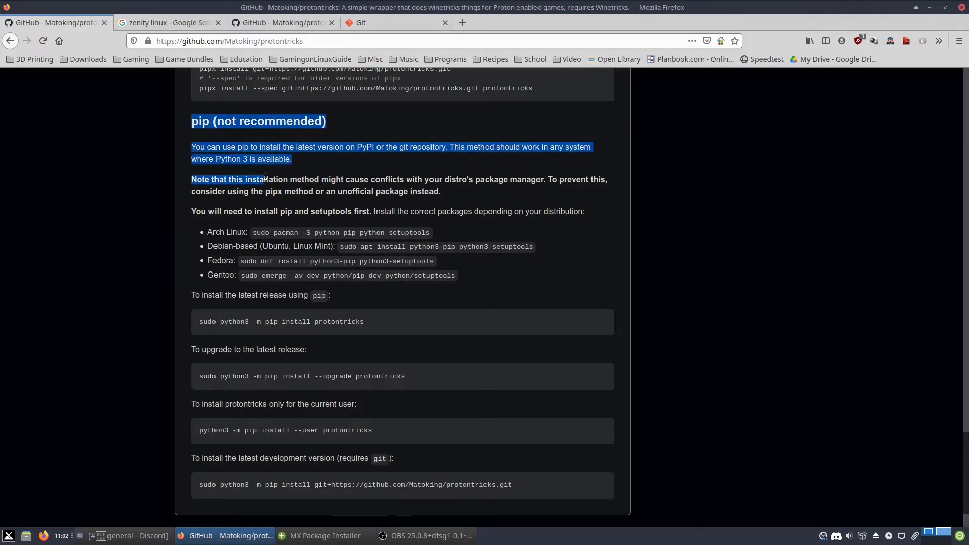
pyautogui.click(266, 178)
pyautogui.doubleClick(265, 178)
pyautogui.tripleClick(265, 177)
pyautogui.click(266, 177)
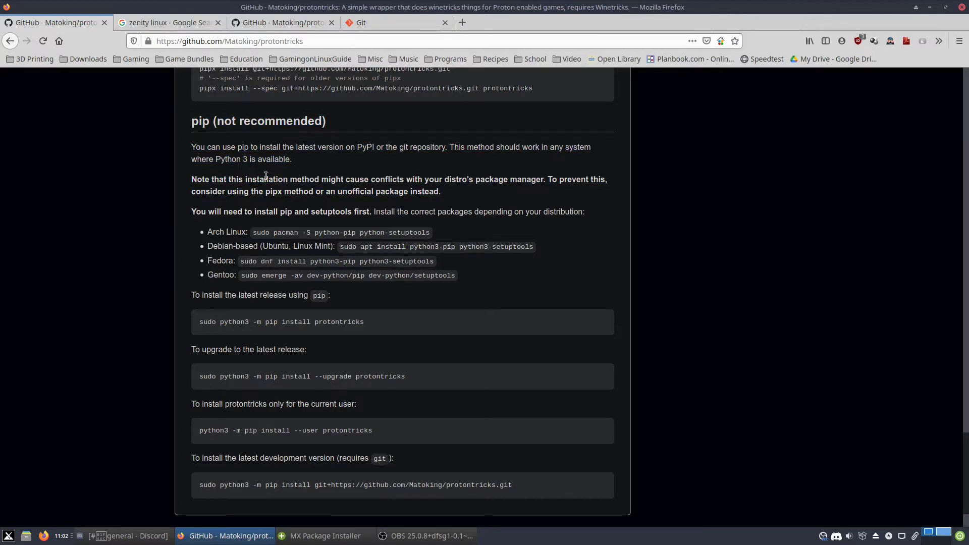
# - Select the pip section's Debian install, upgrade, per-user and development git install commands
pyautogui.scroll(-1, 362, 245)
pyautogui.moveTo(486, 250); pyautogui.dragTo(209, 216)
pyautogui.click(214, 207)
pyautogui.click(221, 216)
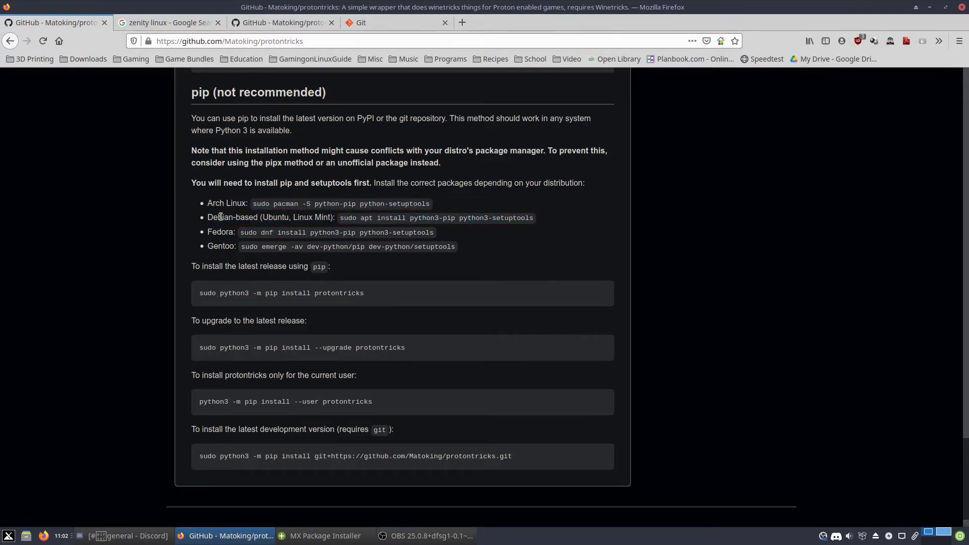
pyautogui.moveTo(342, 218); pyautogui.dragTo(555, 216)
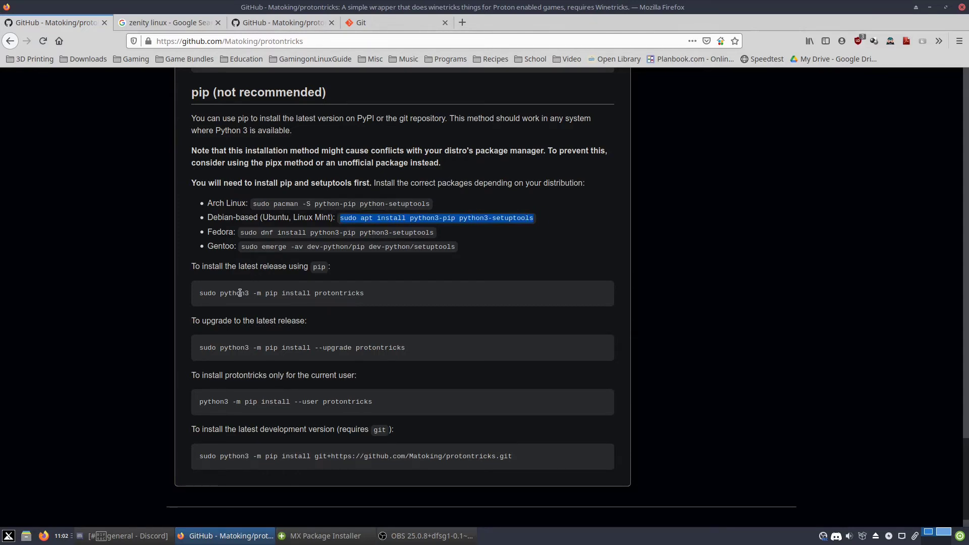
pyautogui.tripleClick(237, 348)
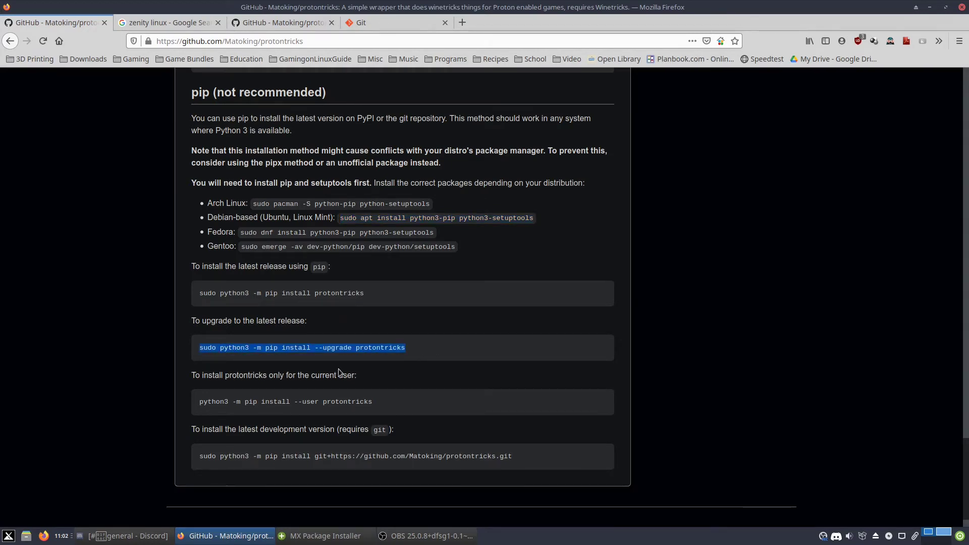
pyautogui.tripleClick(311, 401)
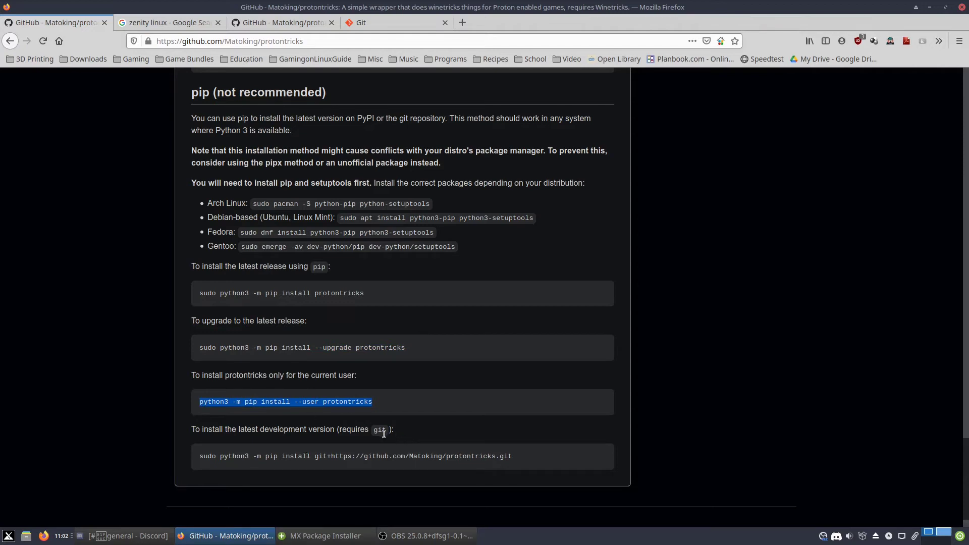
pyautogui.tripleClick(296, 457)
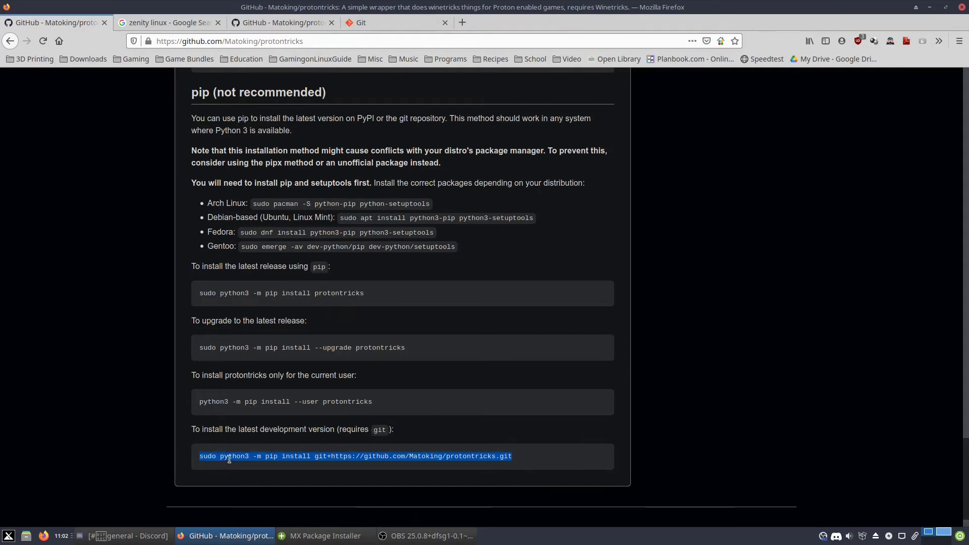
# - Leave the README and switch to the 'zenity linux - Google Search' tab
pyautogui.click(205, 430)
pyautogui.scroll(3, 117, 398)
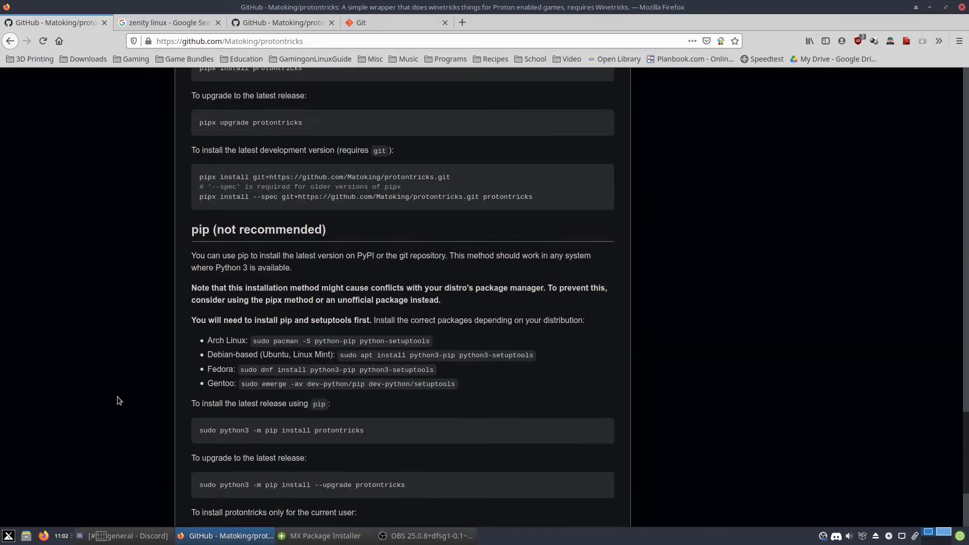
pyautogui.scroll(8, 117, 396)
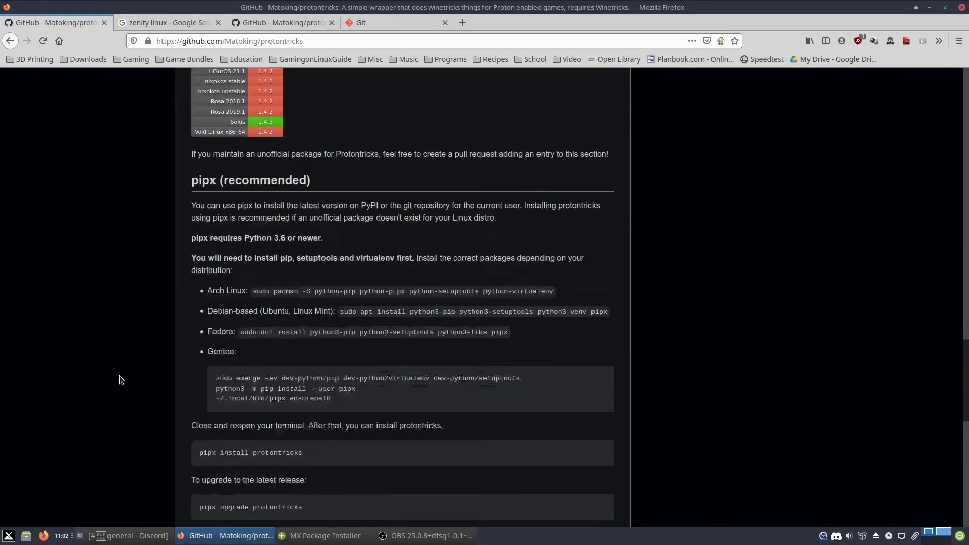
pyautogui.scroll(-2, 121, 379)
pyautogui.click(194, 28)
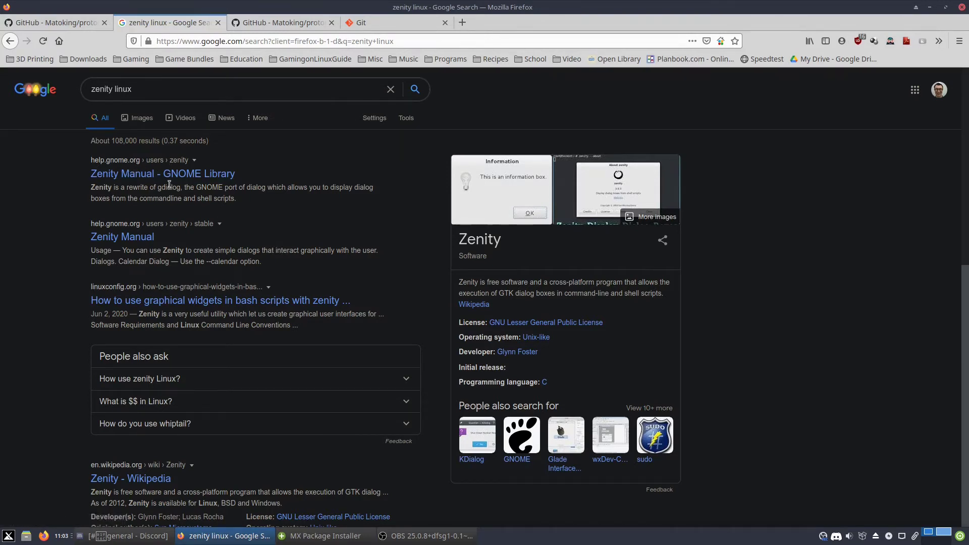
# - Confirm in MX Package Installer that zenity and zenity-common 3.30.0-2 are installed, then return to Firefox
pyautogui.click(929, 7)
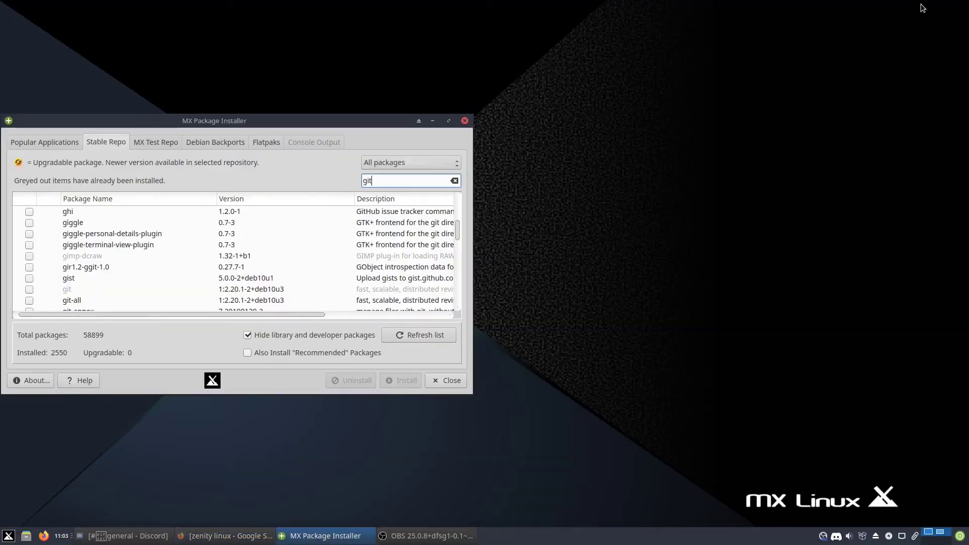
pyautogui.moveTo(277, 127); pyautogui.dragTo(418, 147)
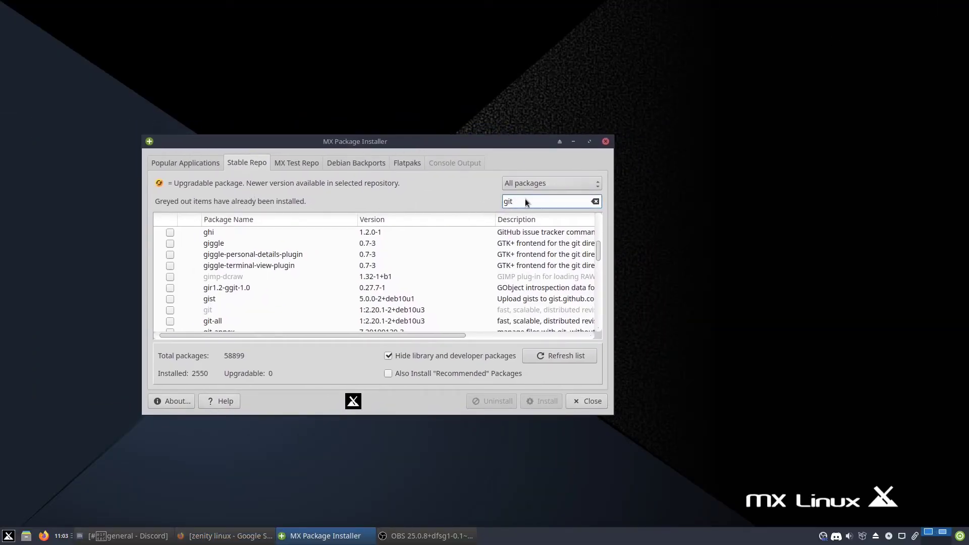
pyautogui.write('zenity')
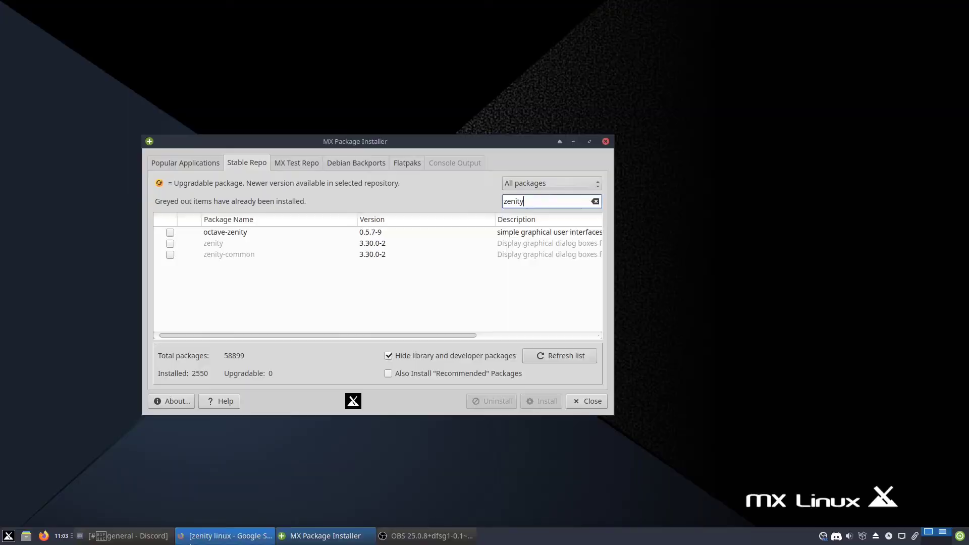
pyautogui.click(225, 535)
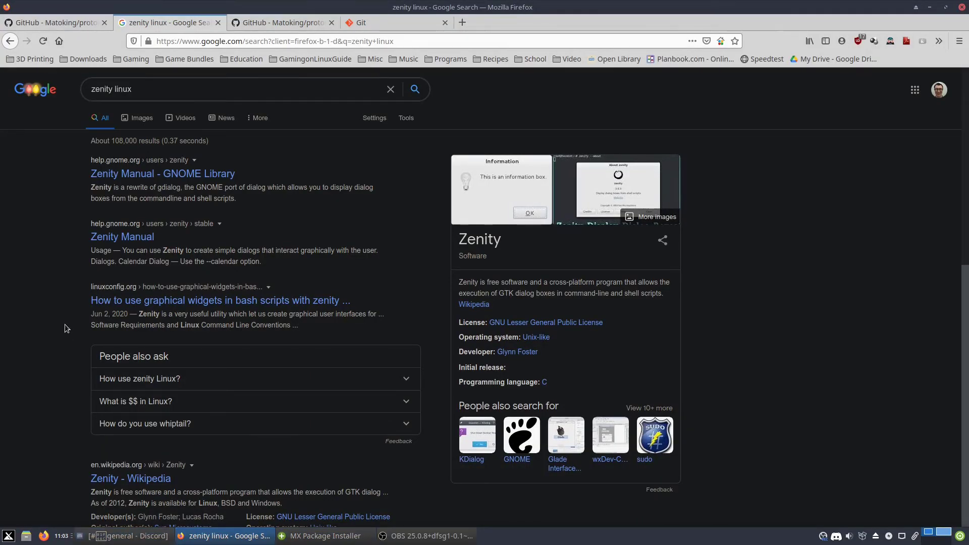
# - Review the zenity install results, then close Firefox and MX Package Installer
pyautogui.scroll(-10, 66, 325)
pyautogui.scroll(-2, 64, 324)
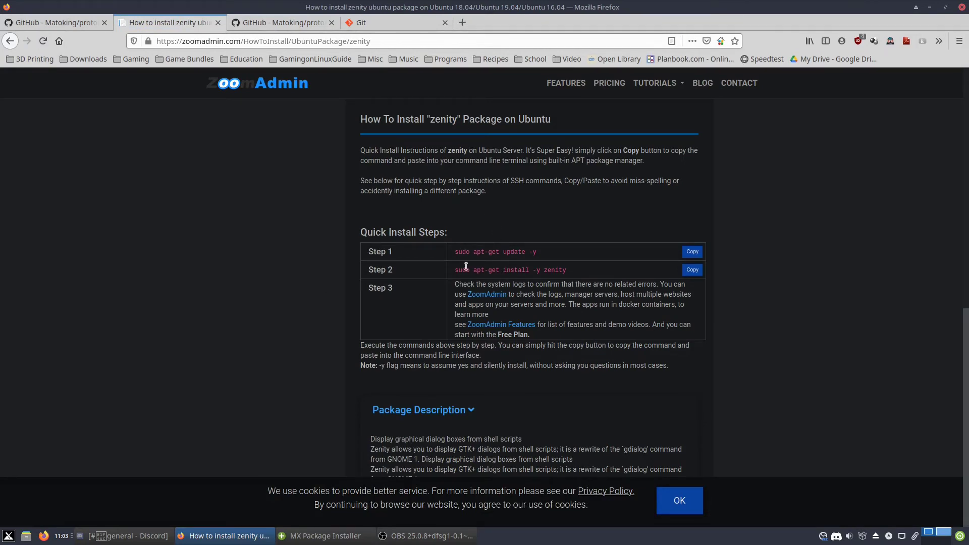
pyautogui.click(961, 7)
pyautogui.click(605, 141)
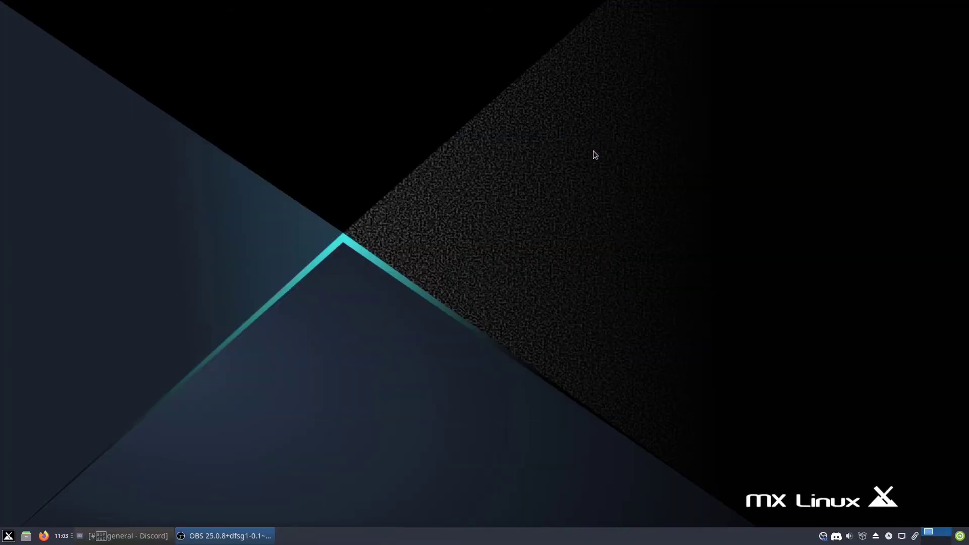
# - Run 'protontricks --gui' in a new Xfce Terminal
pyautogui.click(11, 534)
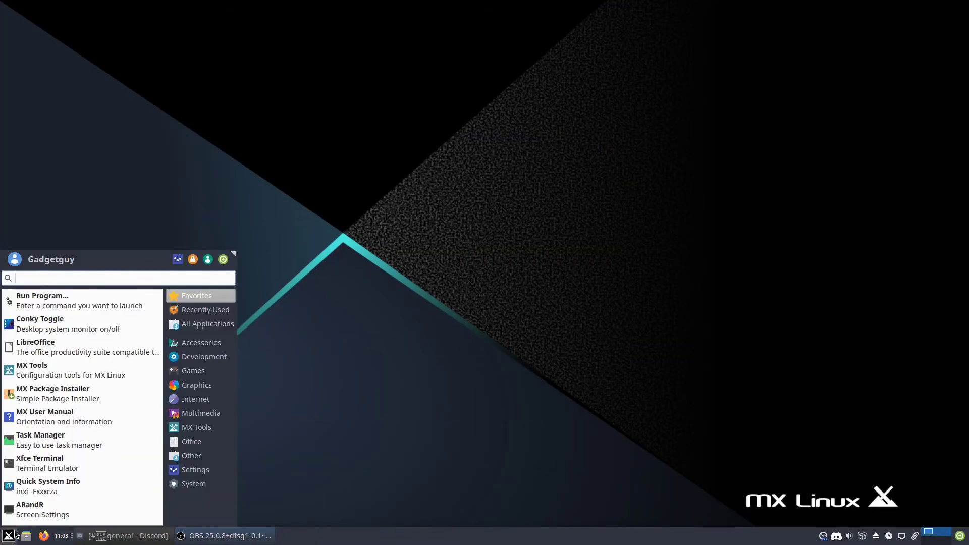
pyautogui.click(38, 461)
pyautogui.write('pr')
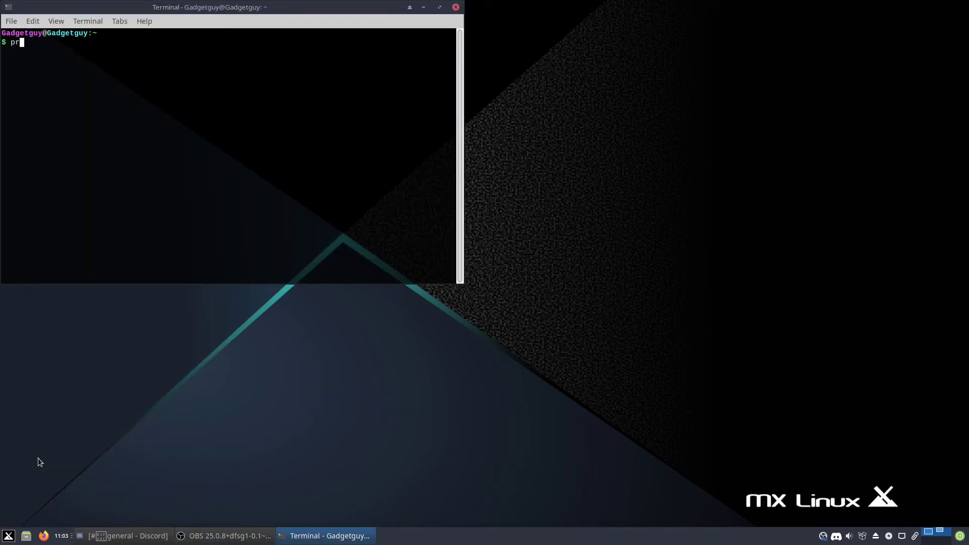
pyautogui.write('otontricks --gui')
pyautogui.press('Return')
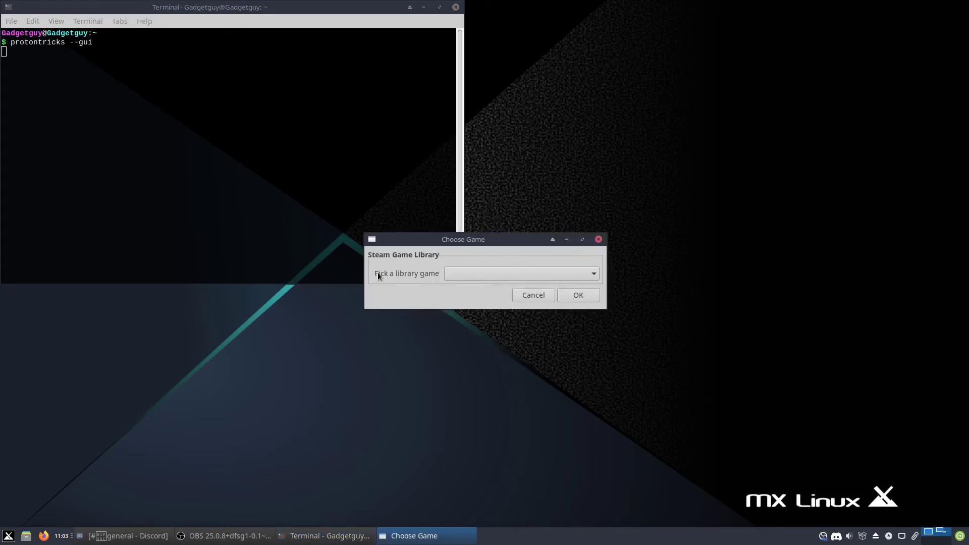
# - Choose Port Royale 4: 1024650 as the Steam library game
pyautogui.click(480, 272)
pyautogui.scroll(-2, 477, 353)
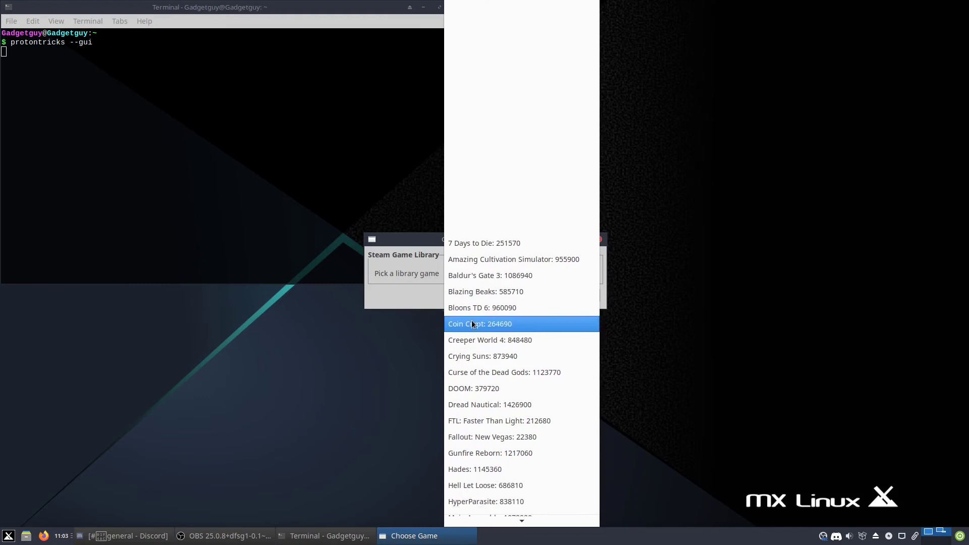
pyautogui.scroll(-5, 475, 299)
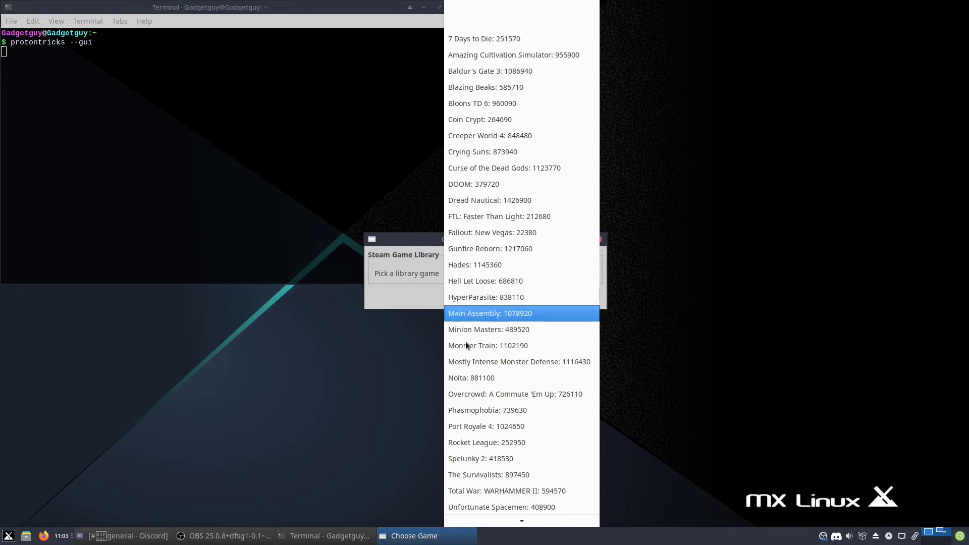
pyautogui.click(465, 425)
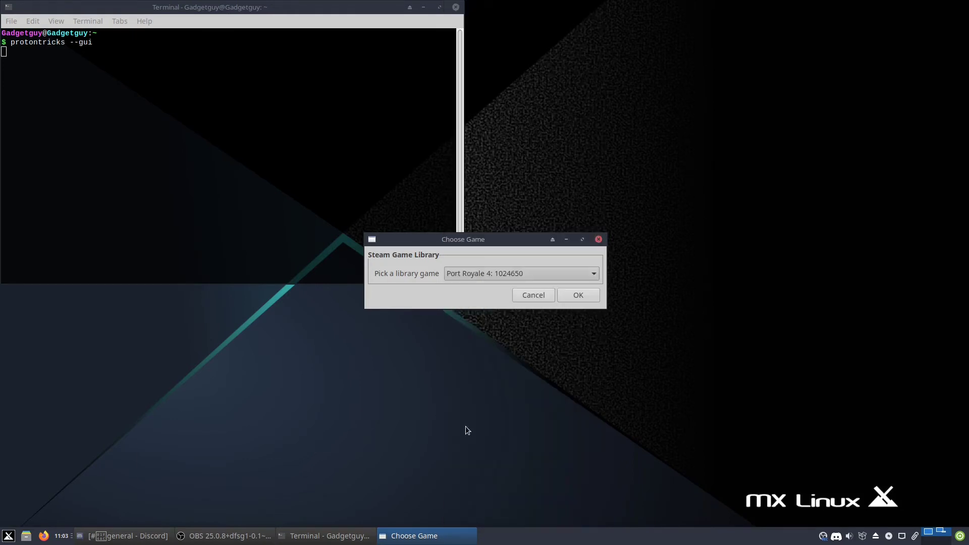
# - Confirm Port Royale 4 as the game and dismiss the 64-bit WINEPREFIX warning
pyautogui.click(592, 294)
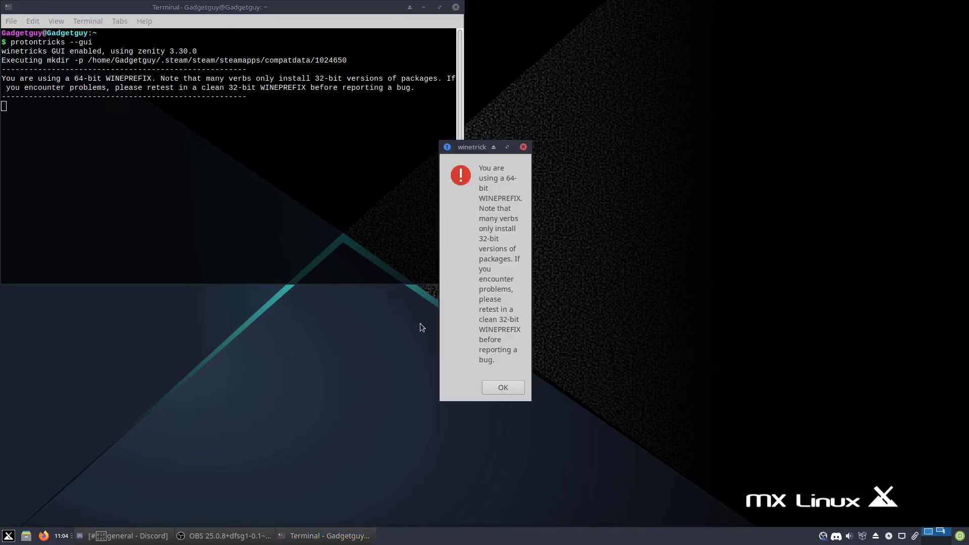
pyautogui.click(499, 388)
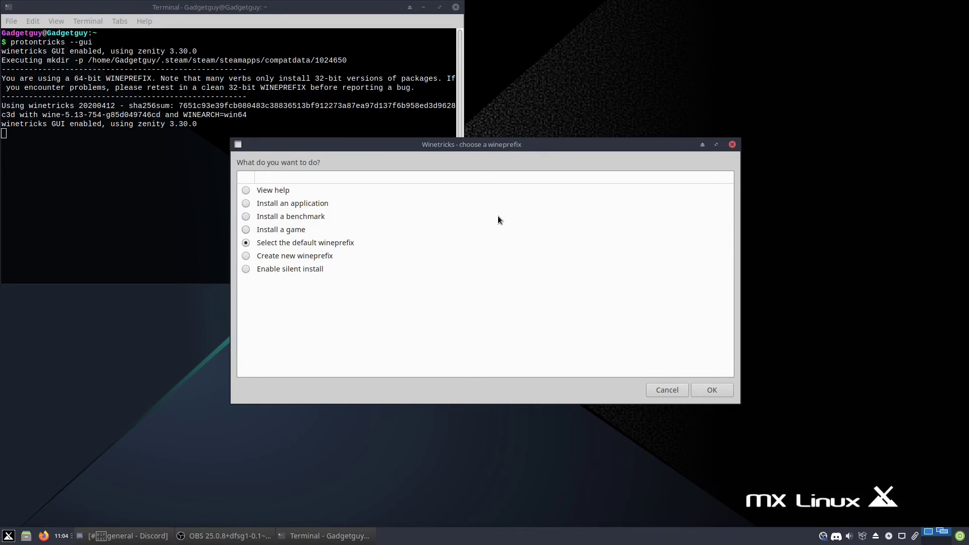
# - Open the game's default wineprefix and choose 'Install a font' to list available fonts
pyautogui.click(708, 390)
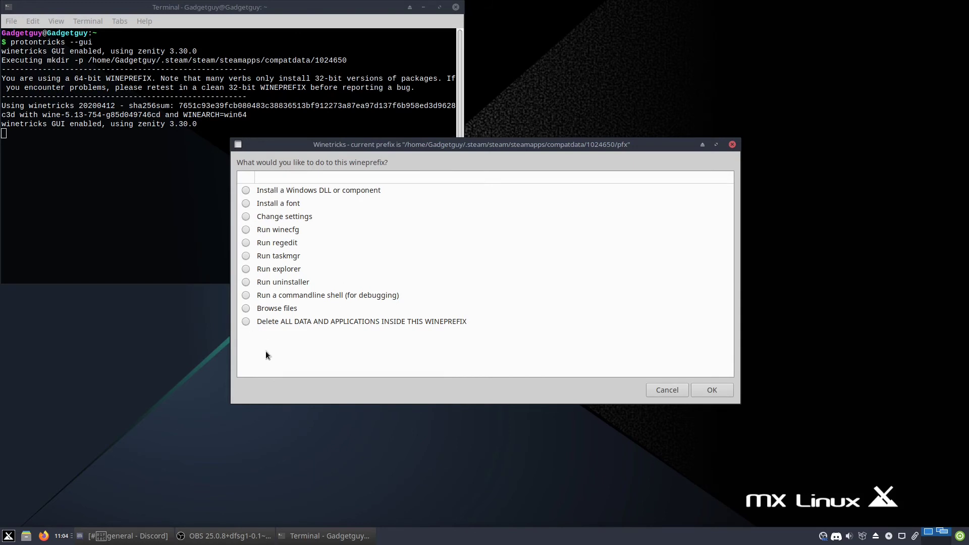
pyautogui.click(239, 203)
pyautogui.click(712, 390)
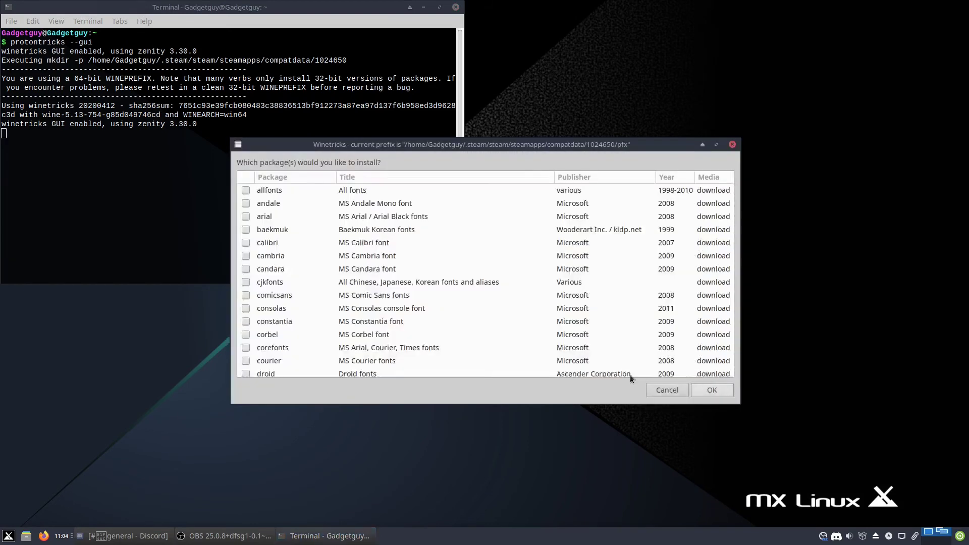
# - Scroll through the installable fonts, then cancel back to the 1024650 prefix action menu
pyautogui.scroll(-10, 380, 280)
pyautogui.scroll(5, 380, 280)
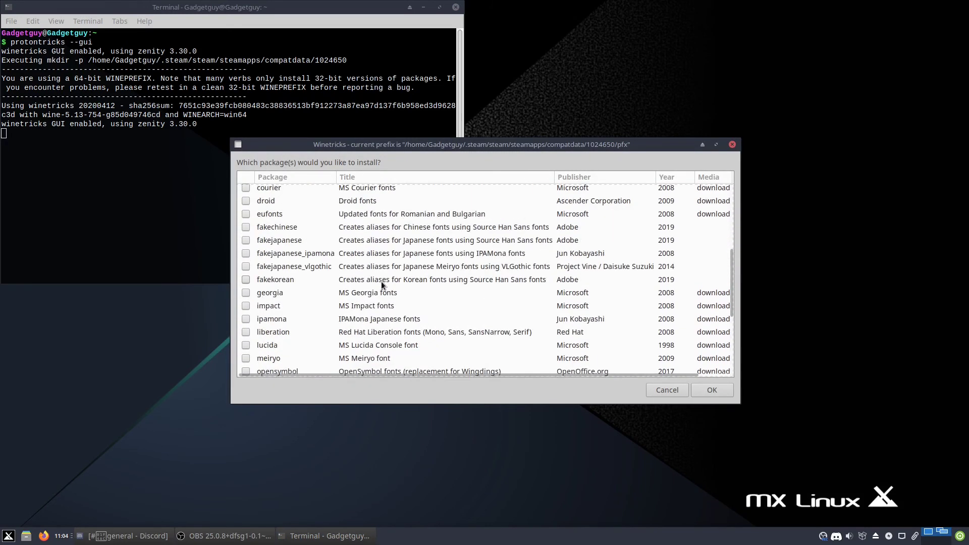
pyautogui.scroll(5, 380, 281)
pyautogui.scroll(-3, 380, 280)
pyautogui.scroll(-1, 380, 280)
pyautogui.scroll(4, 381, 281)
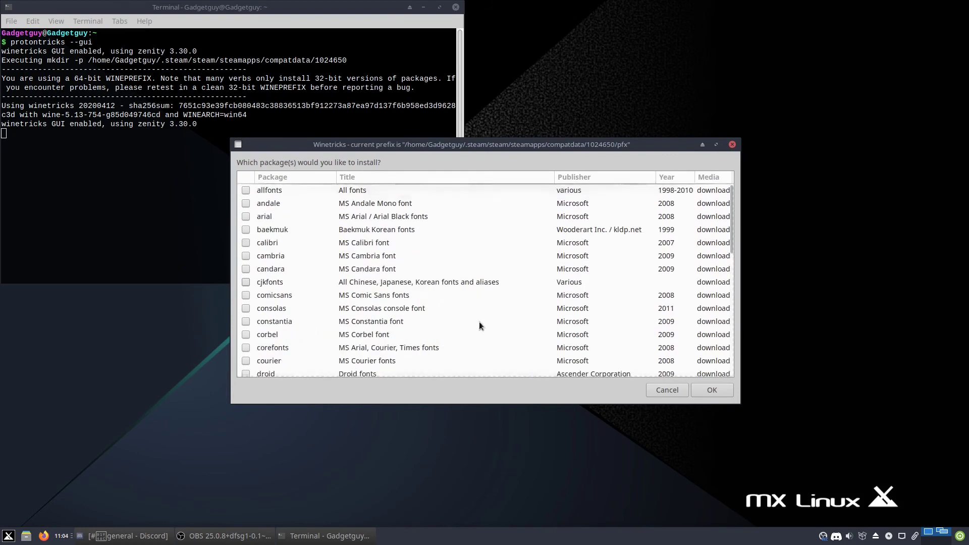
pyautogui.click(658, 390)
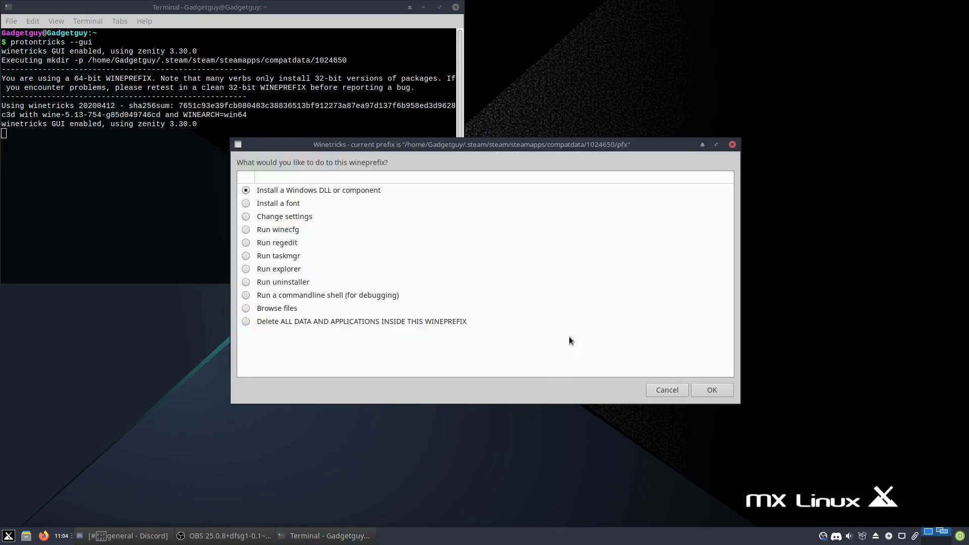
# - Browse the Windows DLL and component list without installing, then cancel out of Winetricks
pyautogui.click(707, 389)
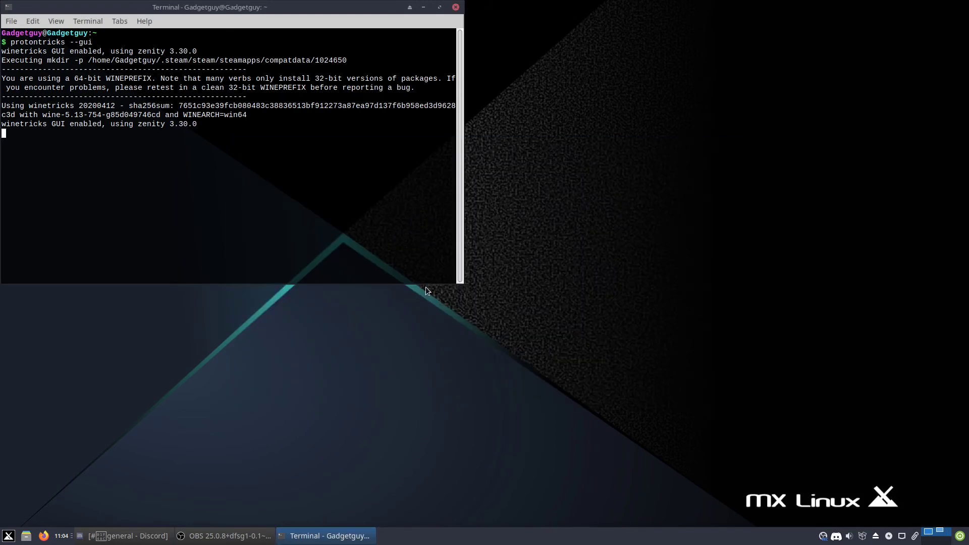
pyautogui.scroll(-8, 355, 286)
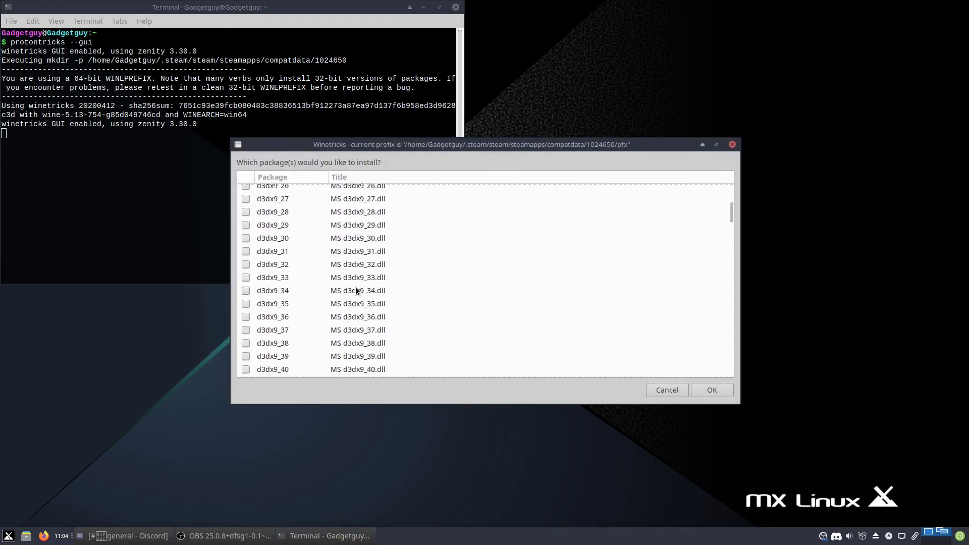
pyautogui.scroll(-20, 356, 290)
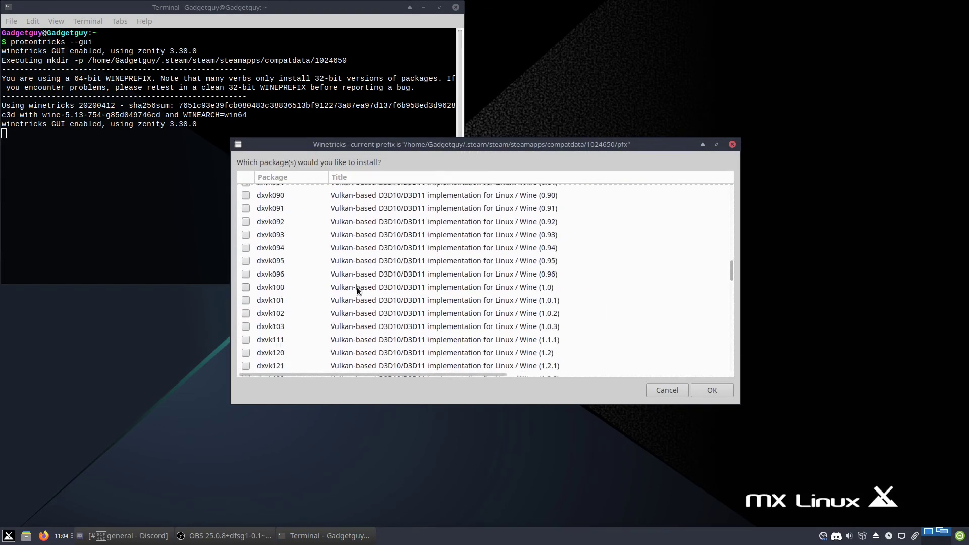
pyautogui.scroll(-20, 356, 286)
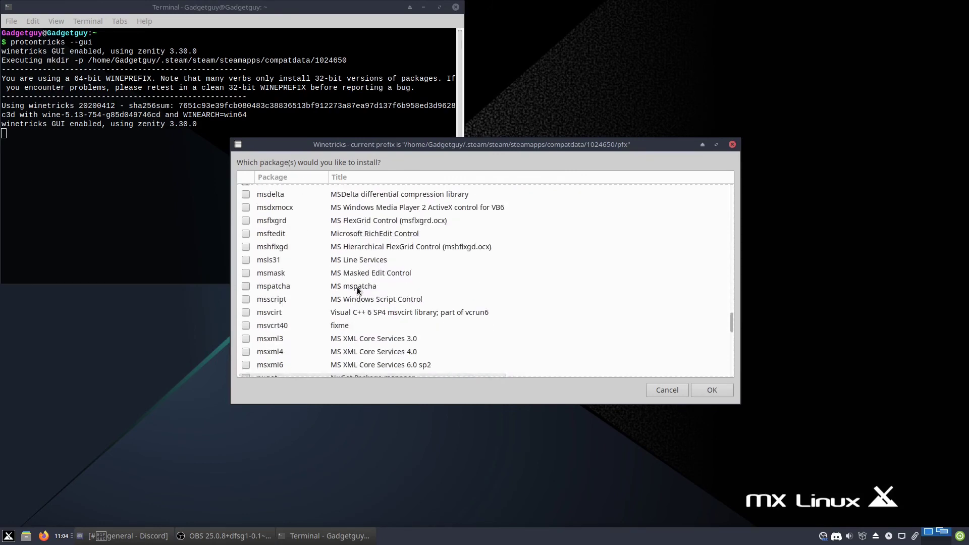
pyautogui.scroll(-20, 356, 286)
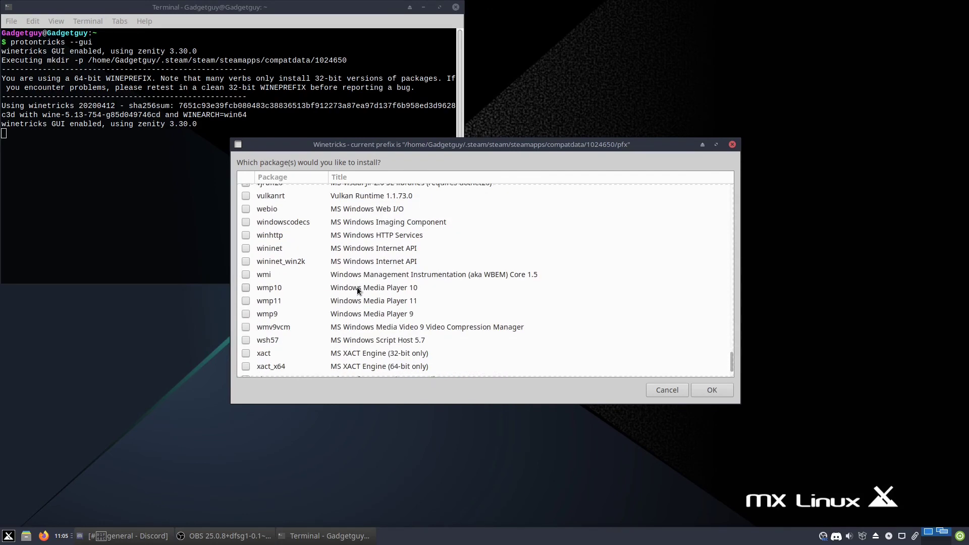
pyautogui.scroll(4, 357, 290)
pyautogui.click(667, 389)
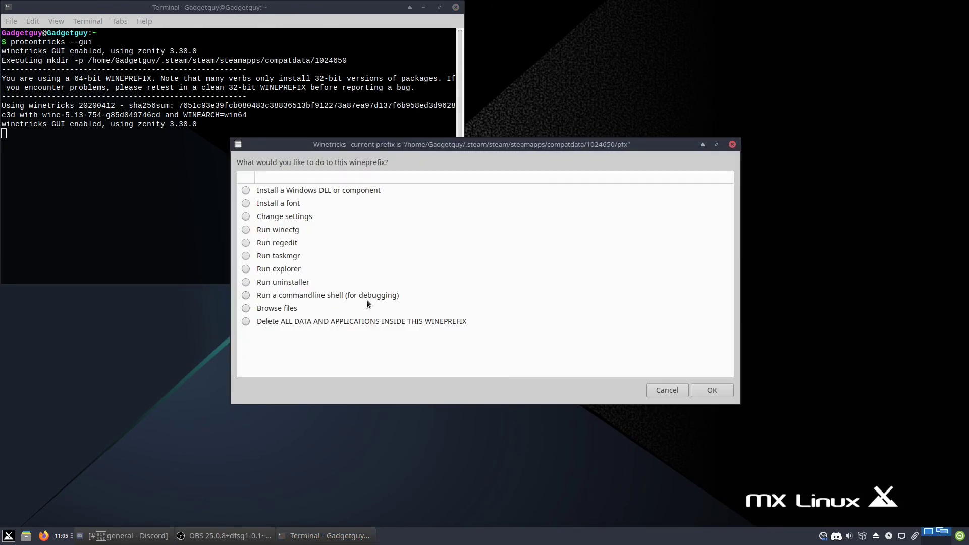
pyautogui.click(680, 389)
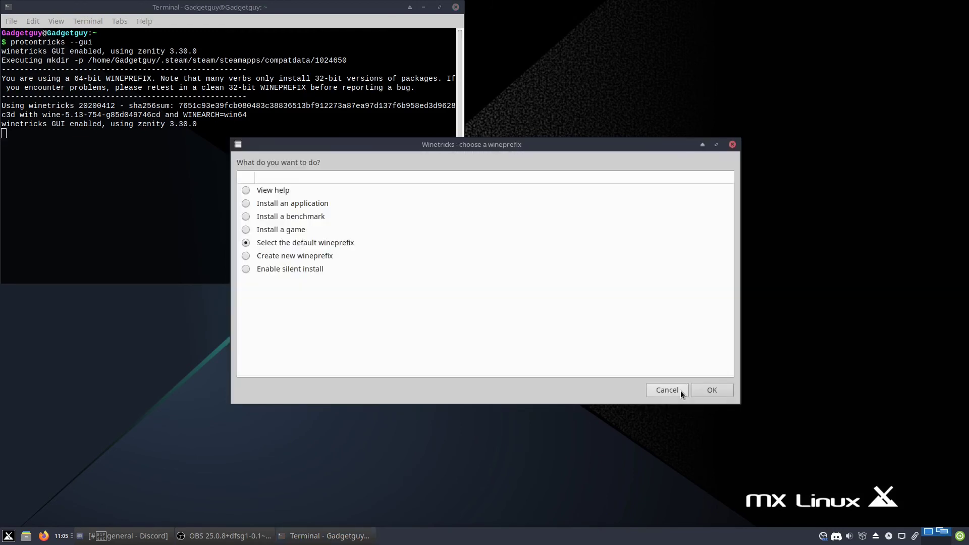
pyautogui.click(732, 144)
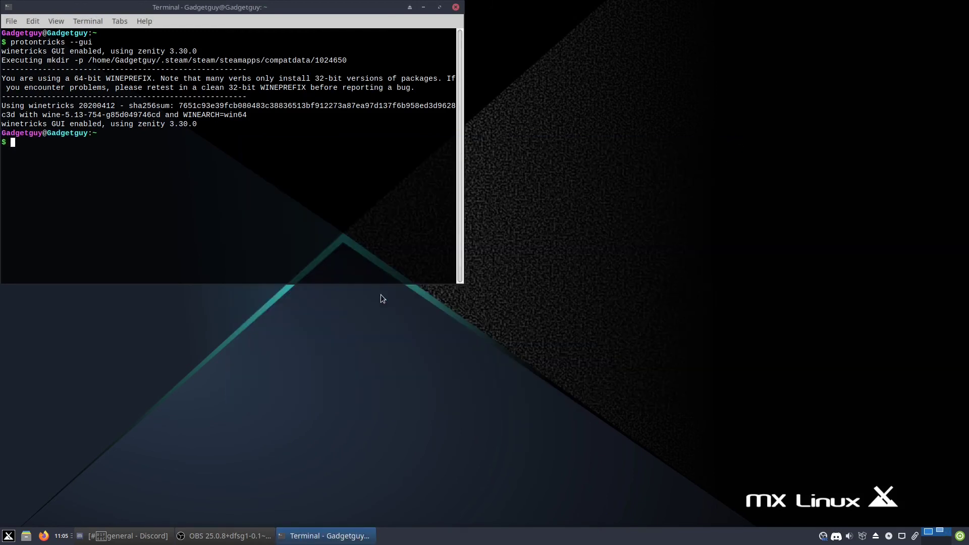